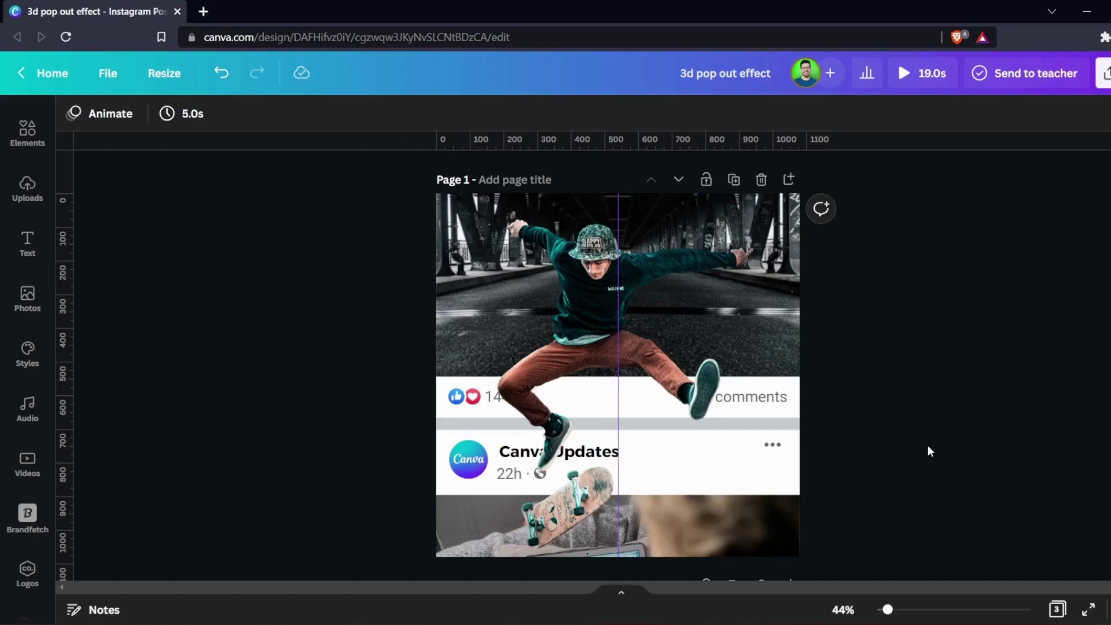
scroll(907, 458, down, 5)
scroll(910, 465, down, 5)
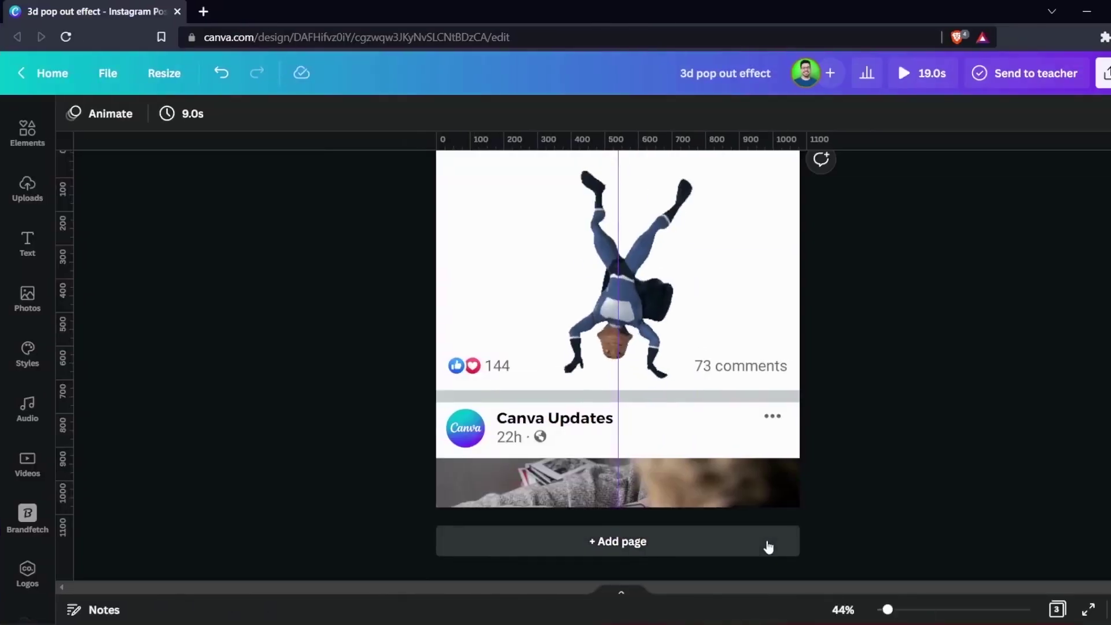
Add a blank page with the jumping skater photo from a 'skateboarding' photo search.
click(766, 543)
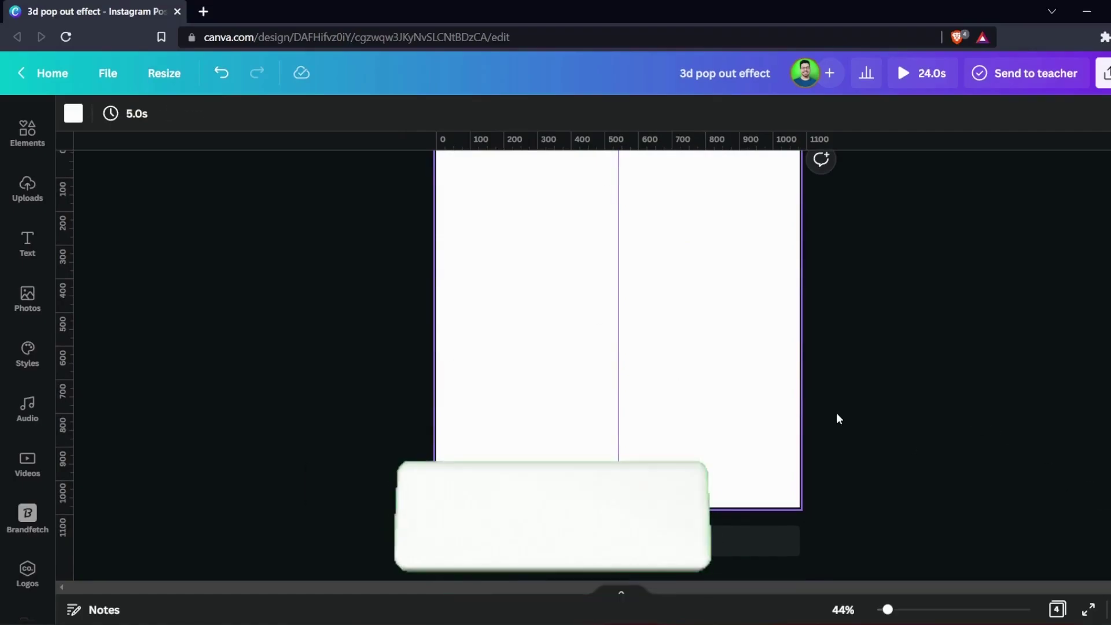
click(27, 300)
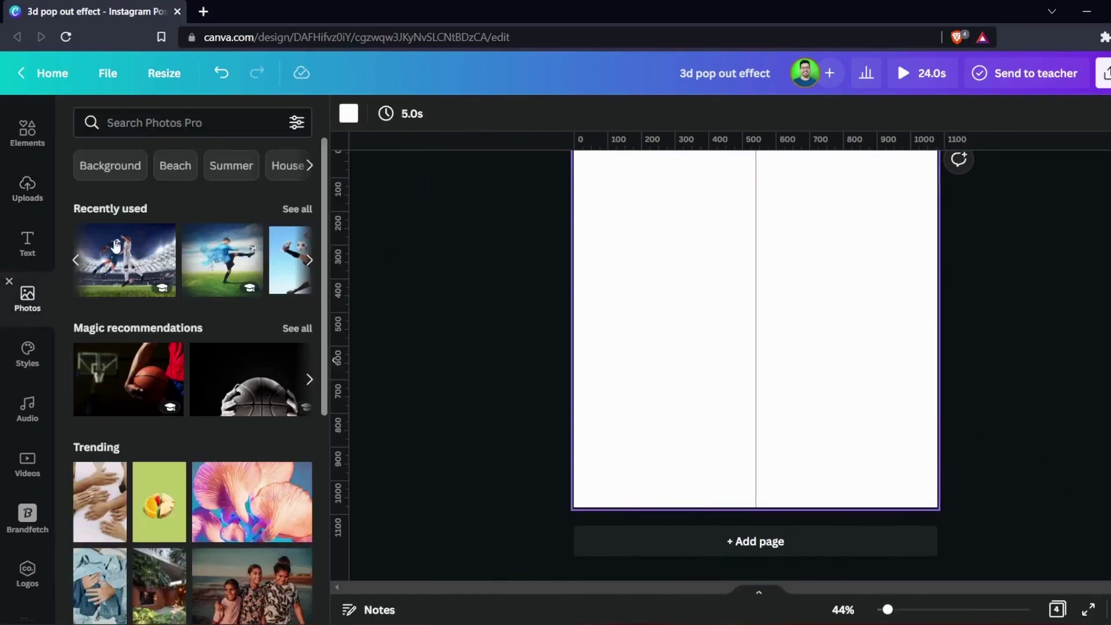
click(198, 122)
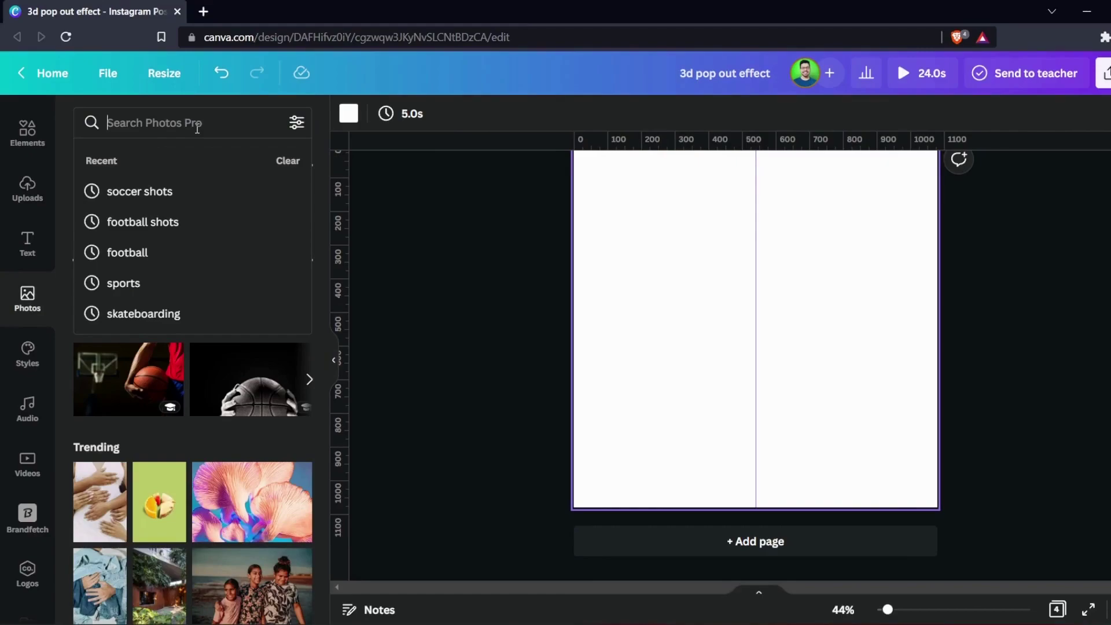
text(sk)
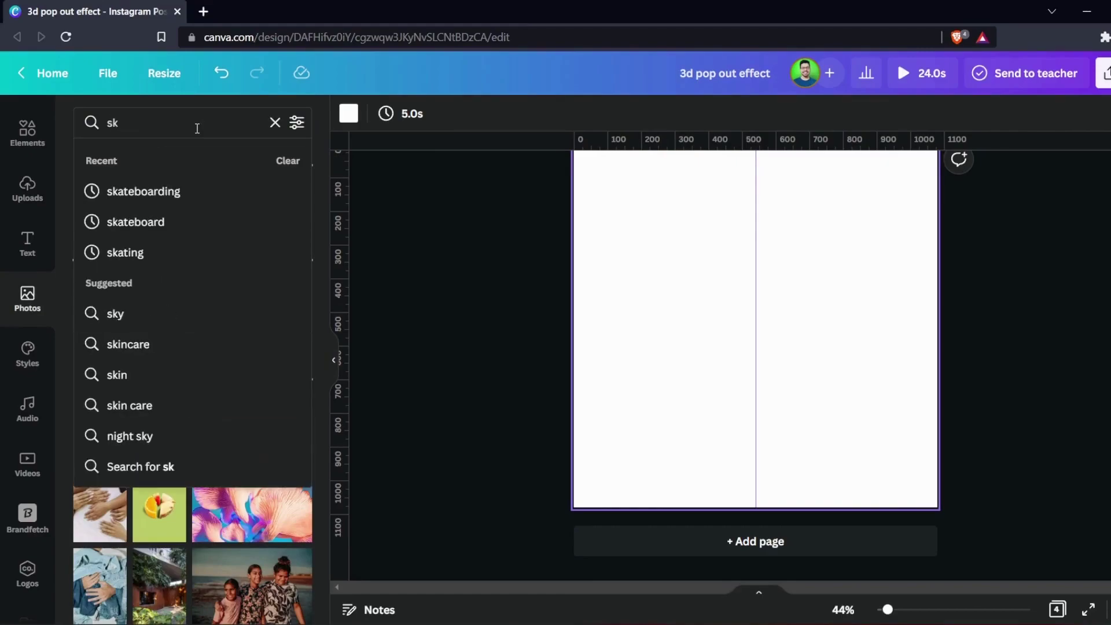
text(ateboarding)
key(Return)
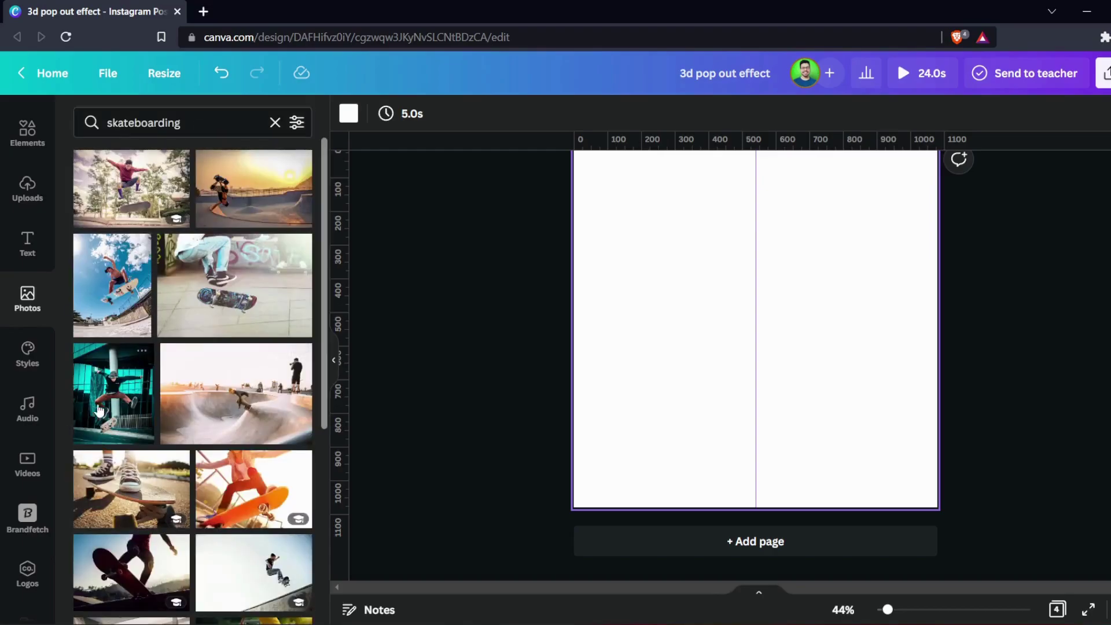
click(109, 405)
click(445, 364)
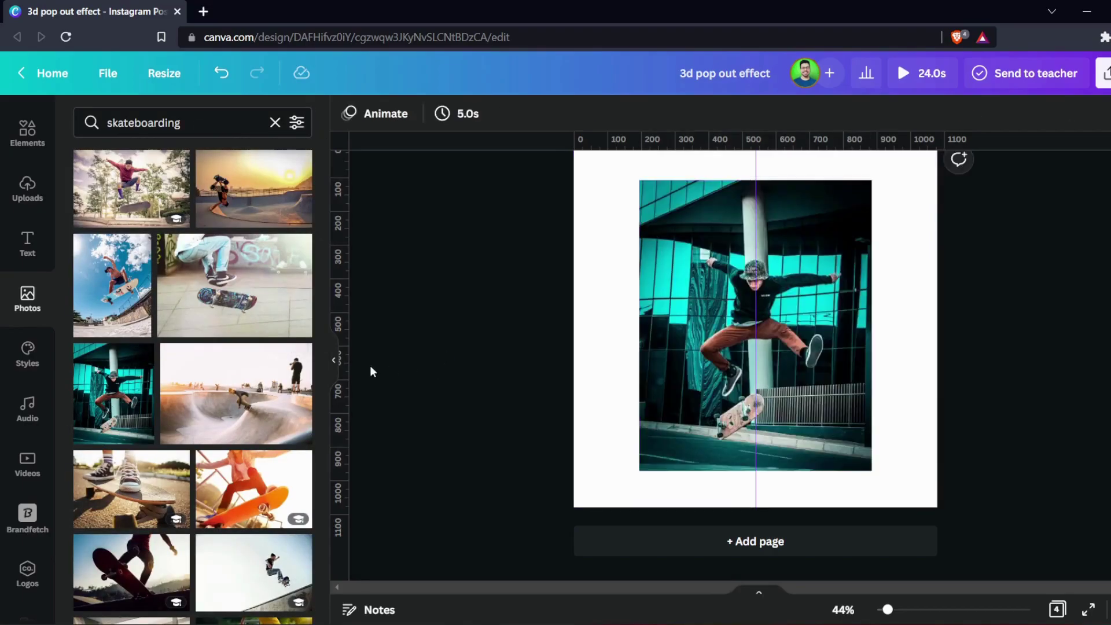
click(337, 365)
Shrink the skater photo, place it right of centre, and hide rulers and guides.
click(524, 201)
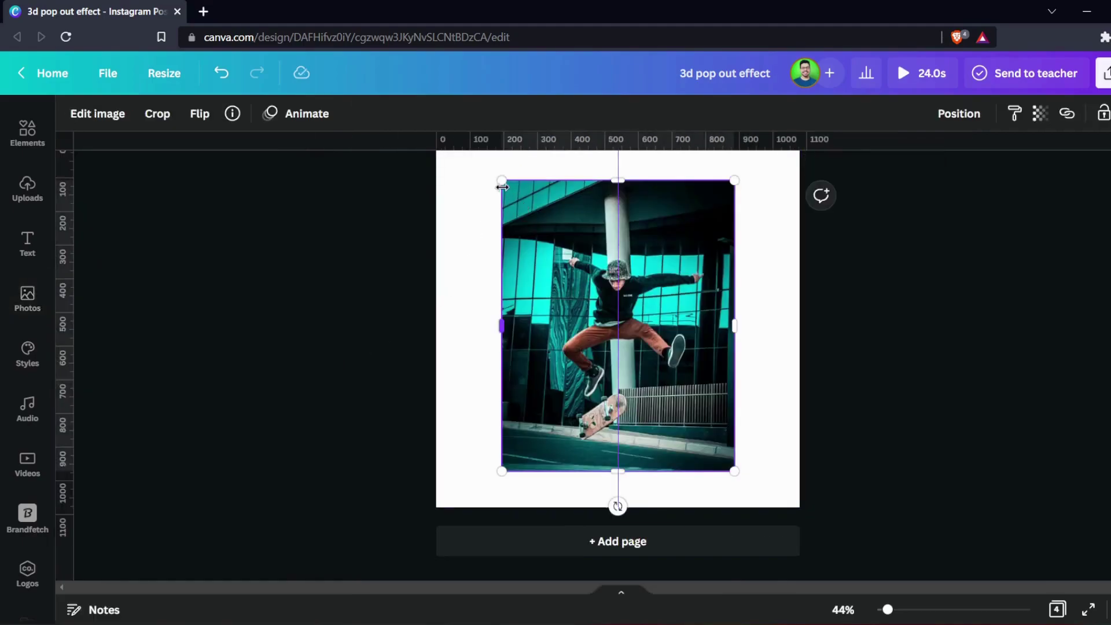
drag(502, 182, 549, 239)
drag(679, 349, 746, 330)
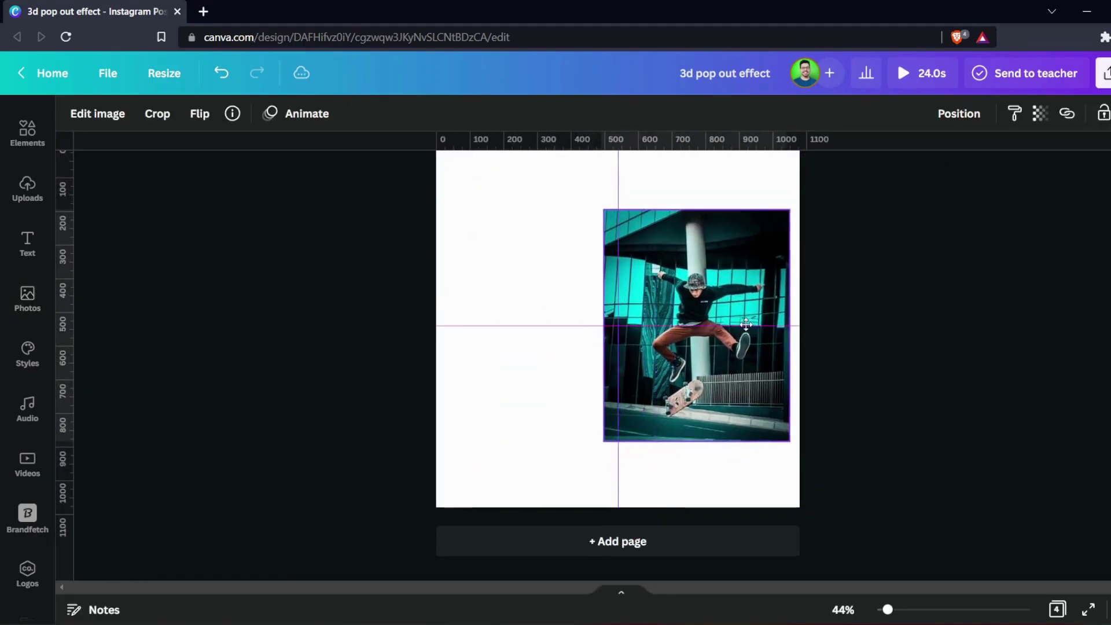
click(109, 73)
click(194, 227)
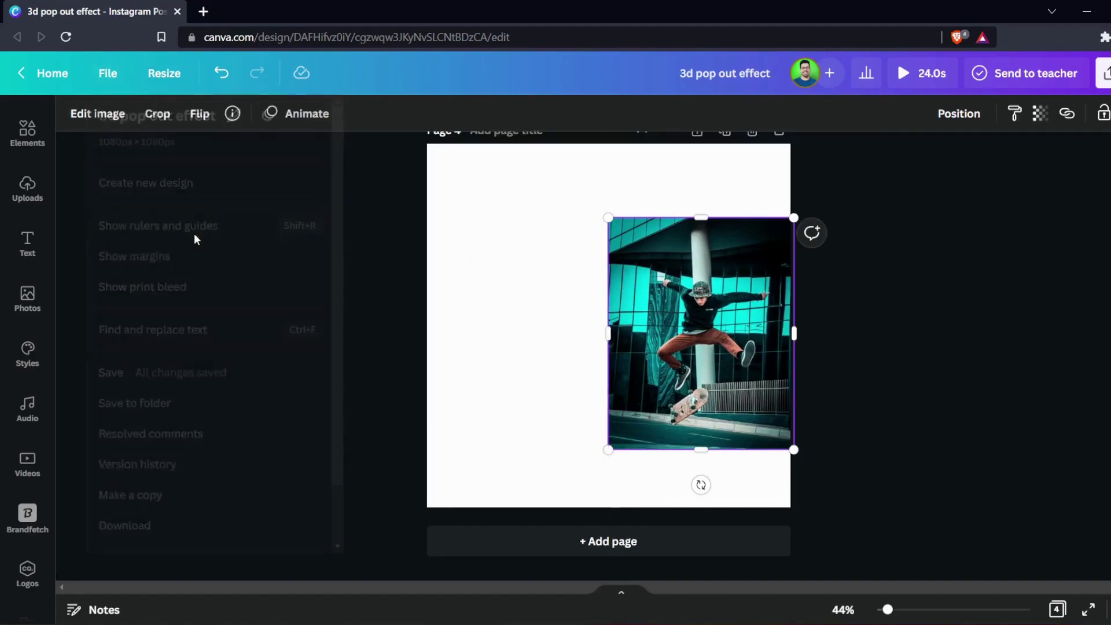
click(377, 277)
drag(671, 336, 614, 336)
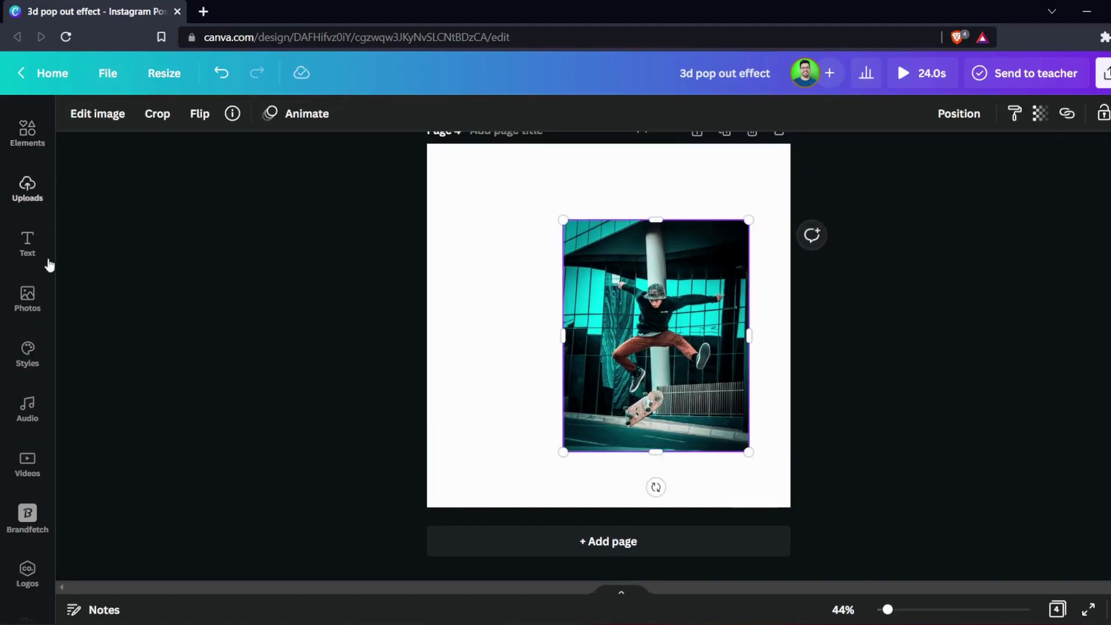
Add a 'road under bridge' photo and stretch it across the page top.
click(27, 299)
double_click(201, 123)
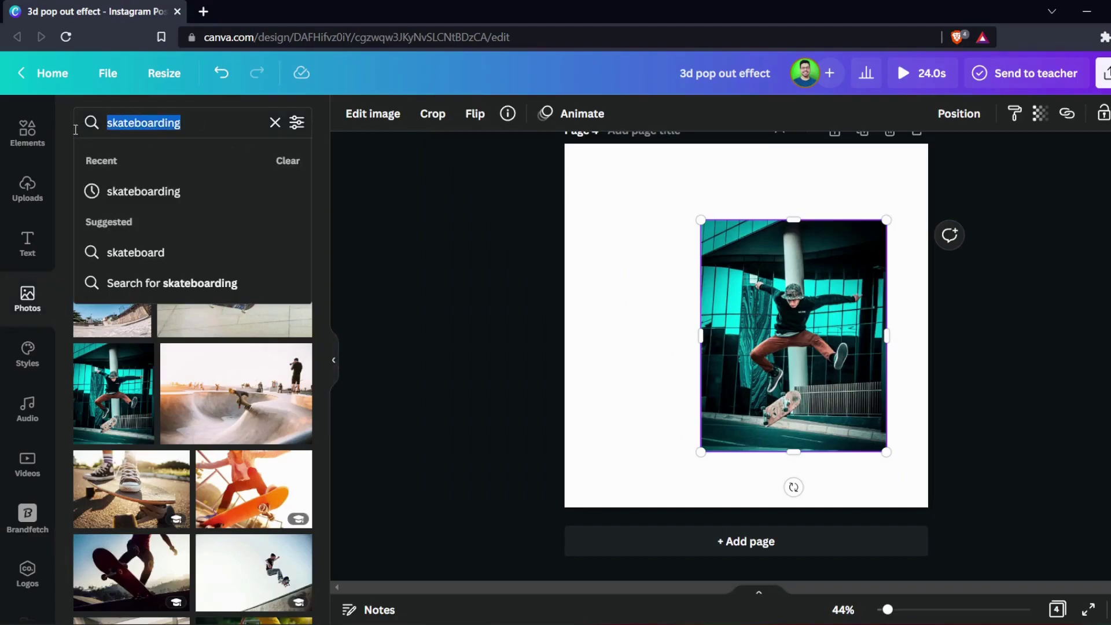
text(road )
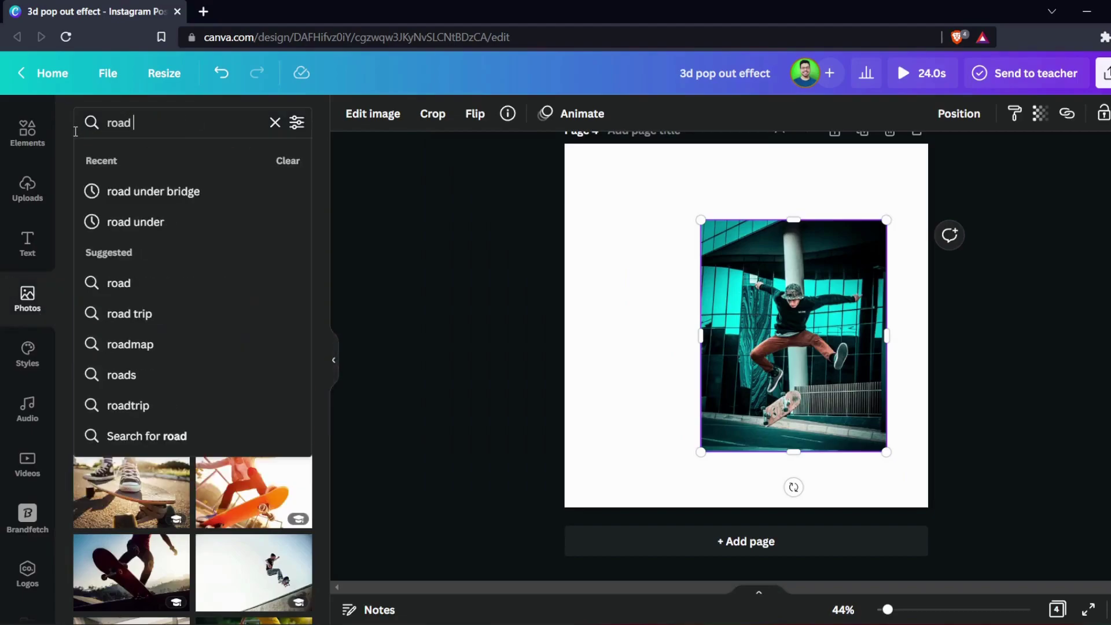
text(under bri)
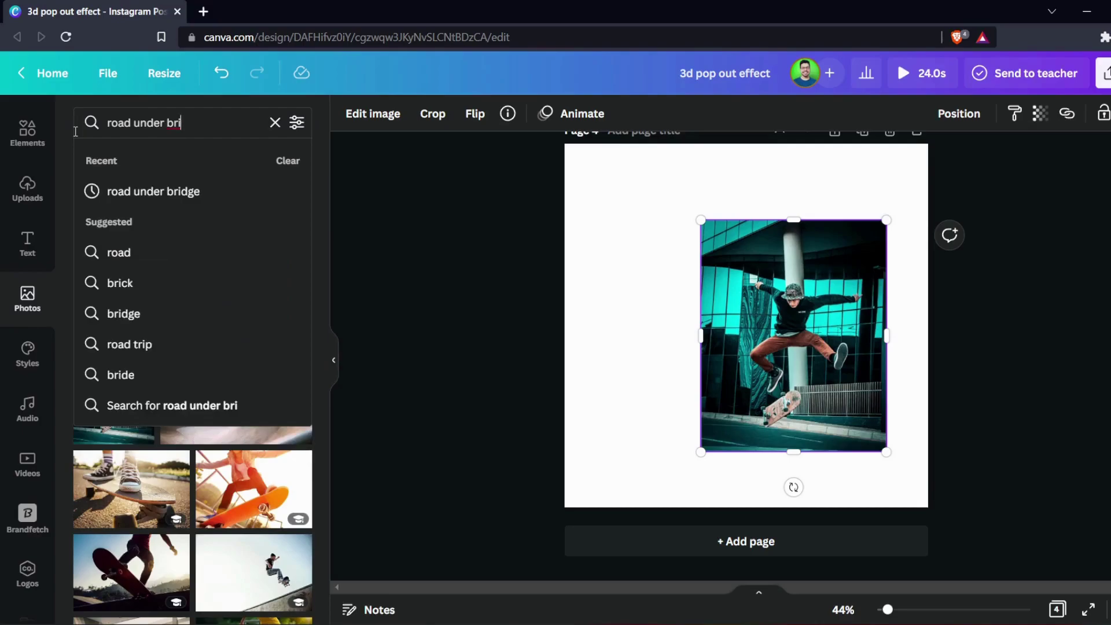
text(dge)
key(Return)
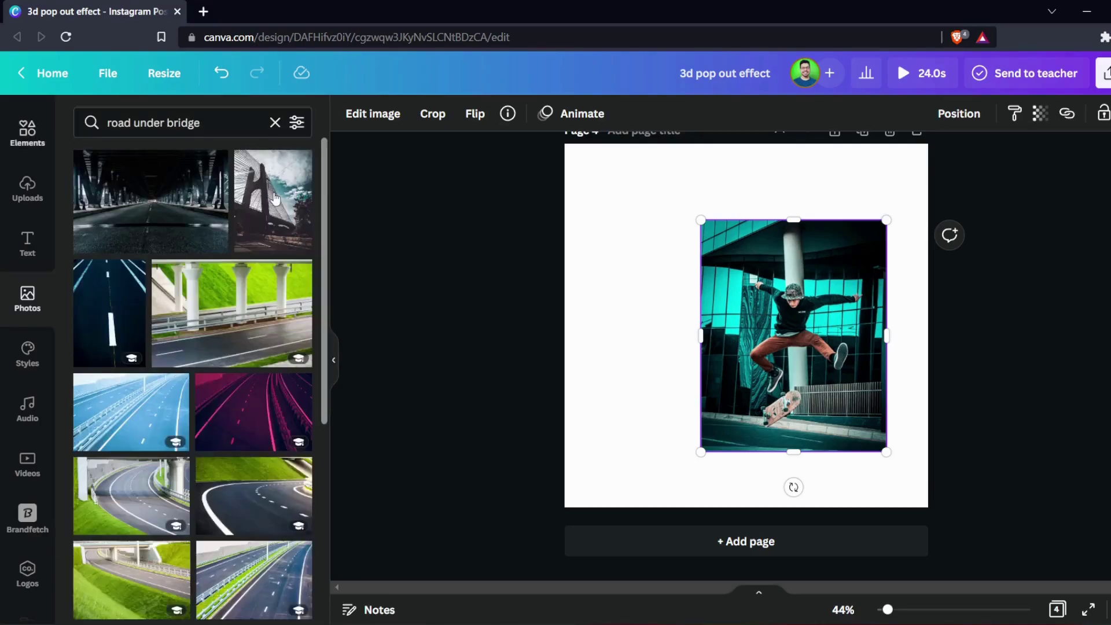
click(172, 208)
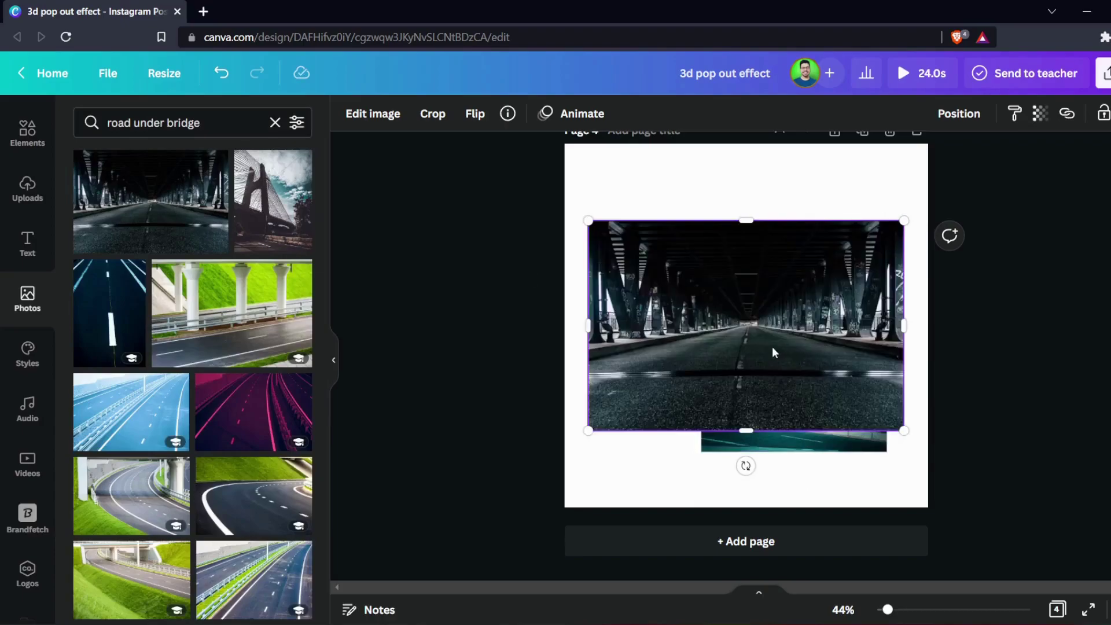
drag(771, 351, 747, 273)
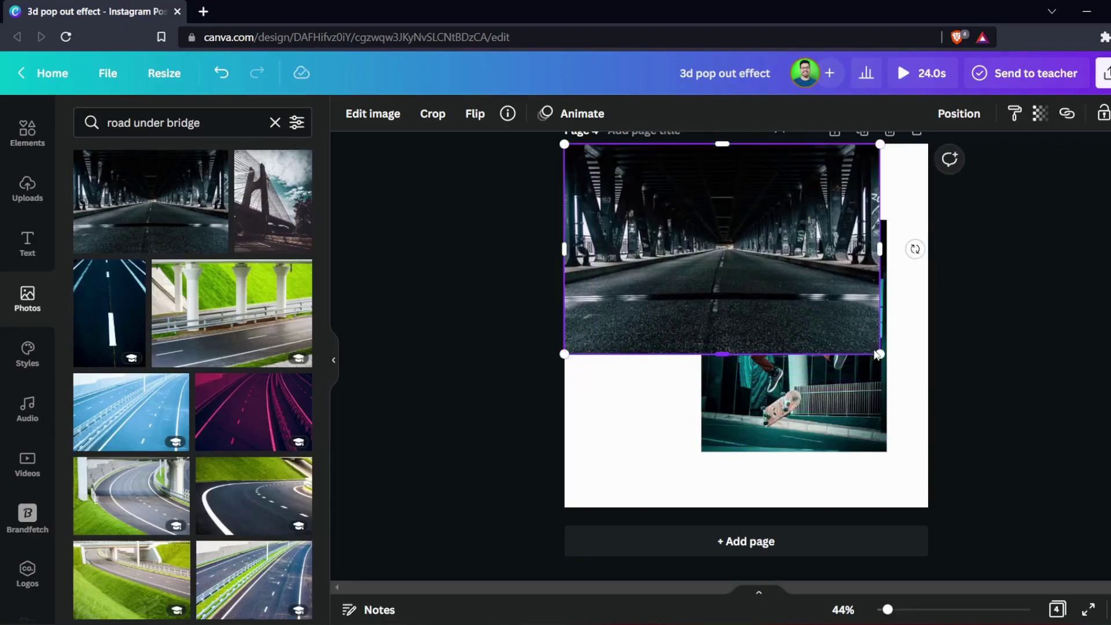
mouse_move(882, 354)
mouse_down()
mouse_move(933, 391)
mouse_move(898, 326)
mouse_up()
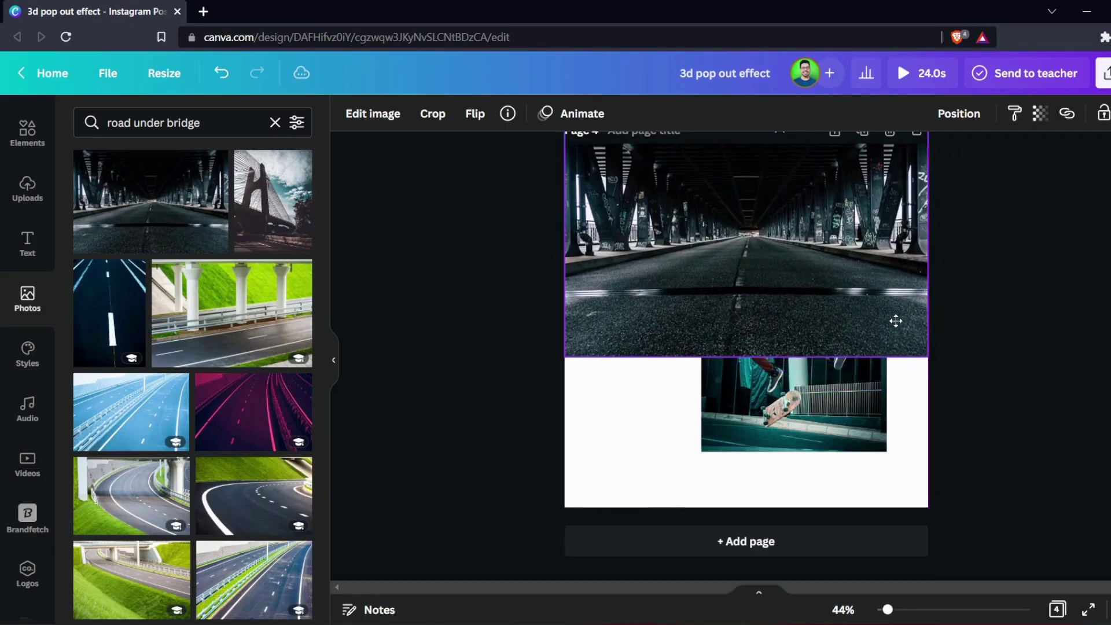
click(1030, 416)
Bring the skater photo to the front and move it left toward centre.
click(861, 417)
right_click(857, 418)
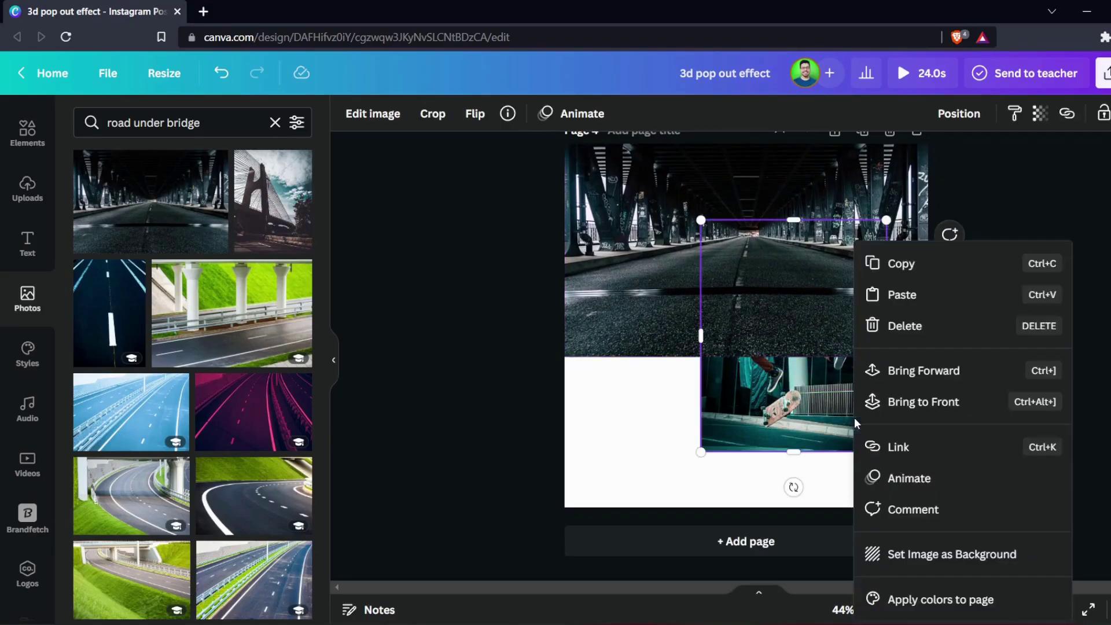
click(923, 402)
click(1025, 457)
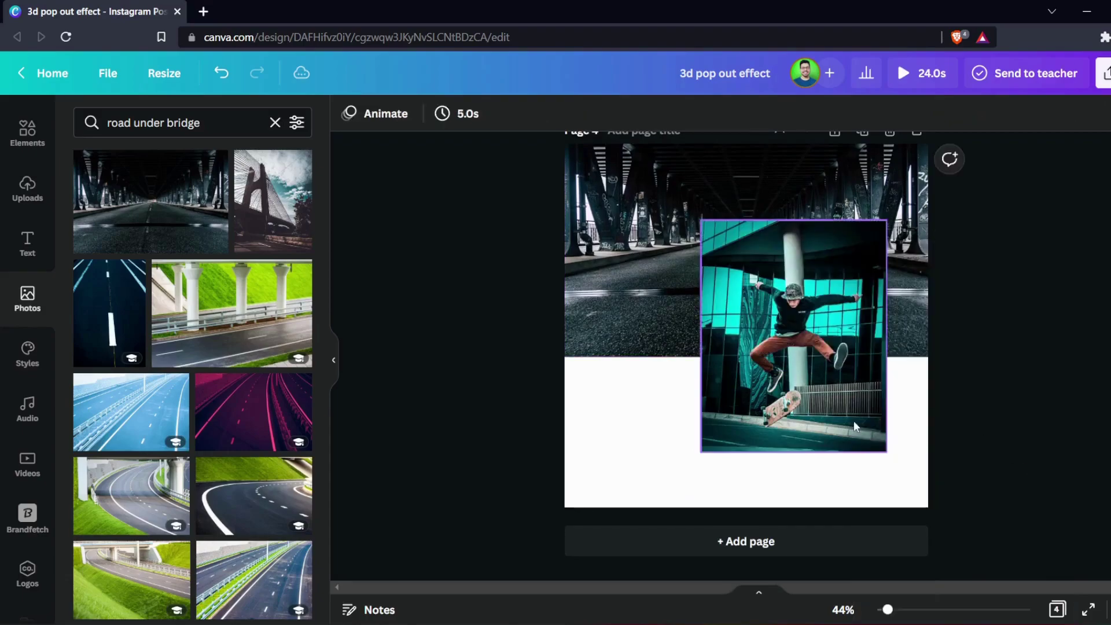
drag(852, 422, 793, 420)
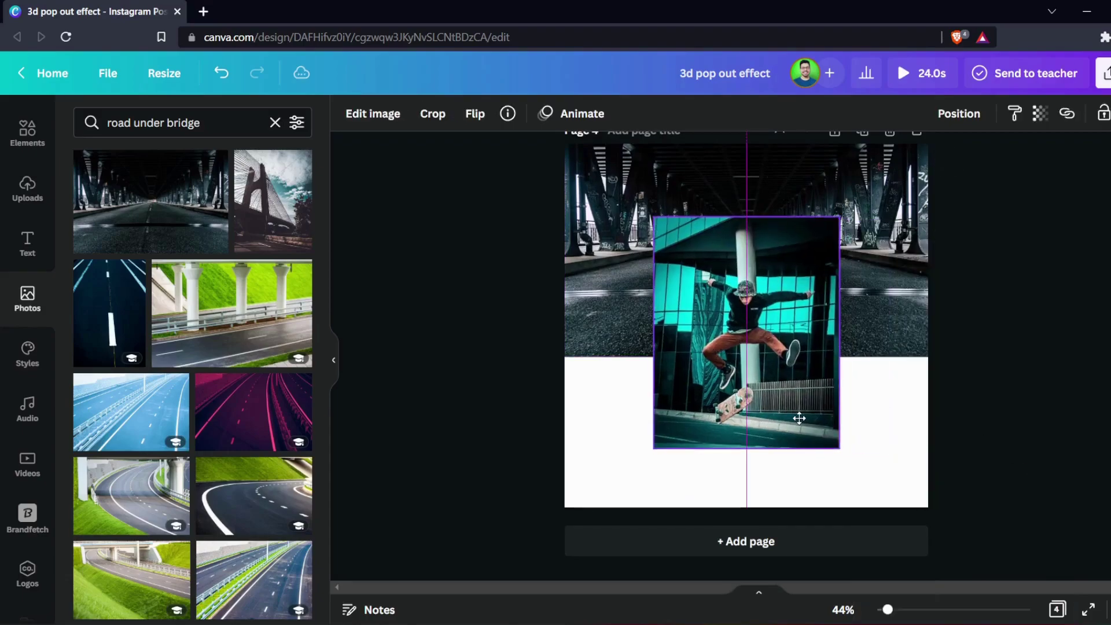
Apply Background Remover to the skater photo, leaving only the jumping skater and board.
click(372, 113)
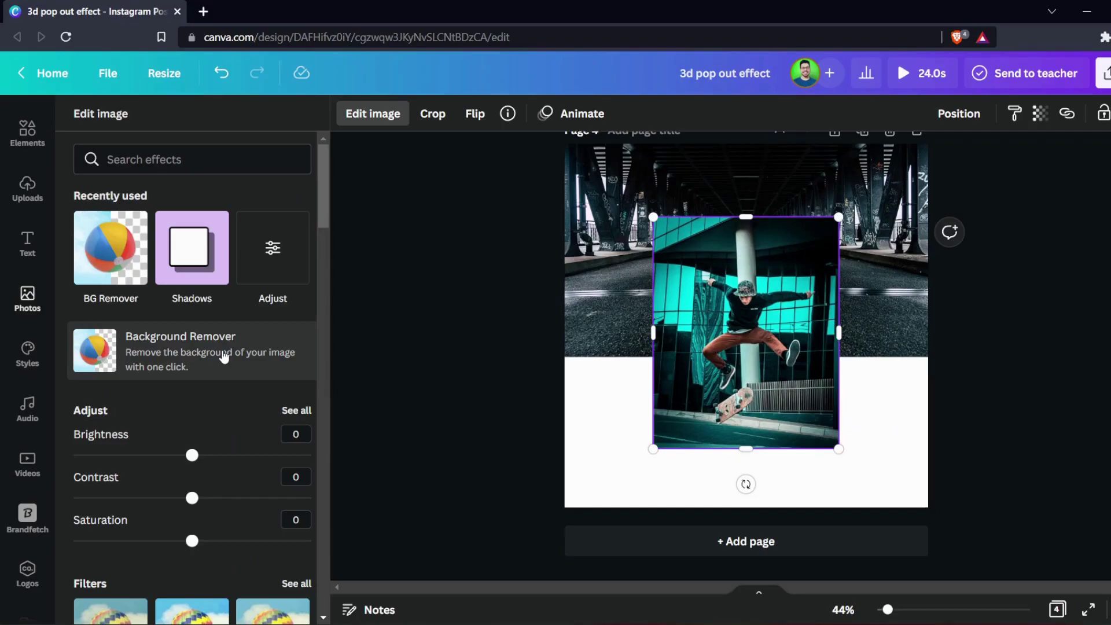
click(223, 354)
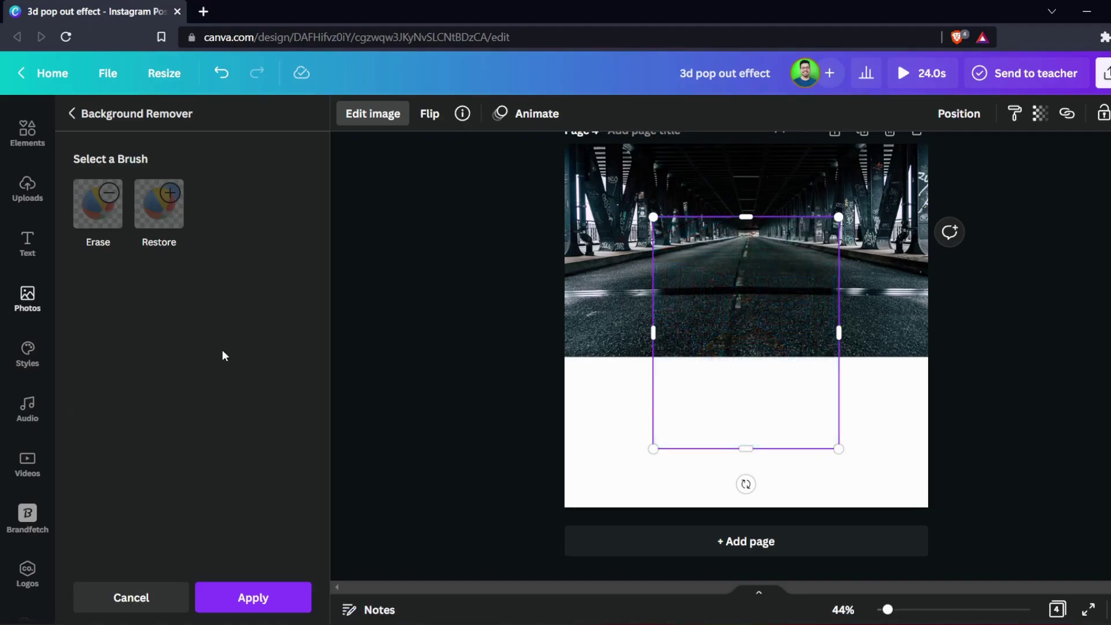
click(265, 597)
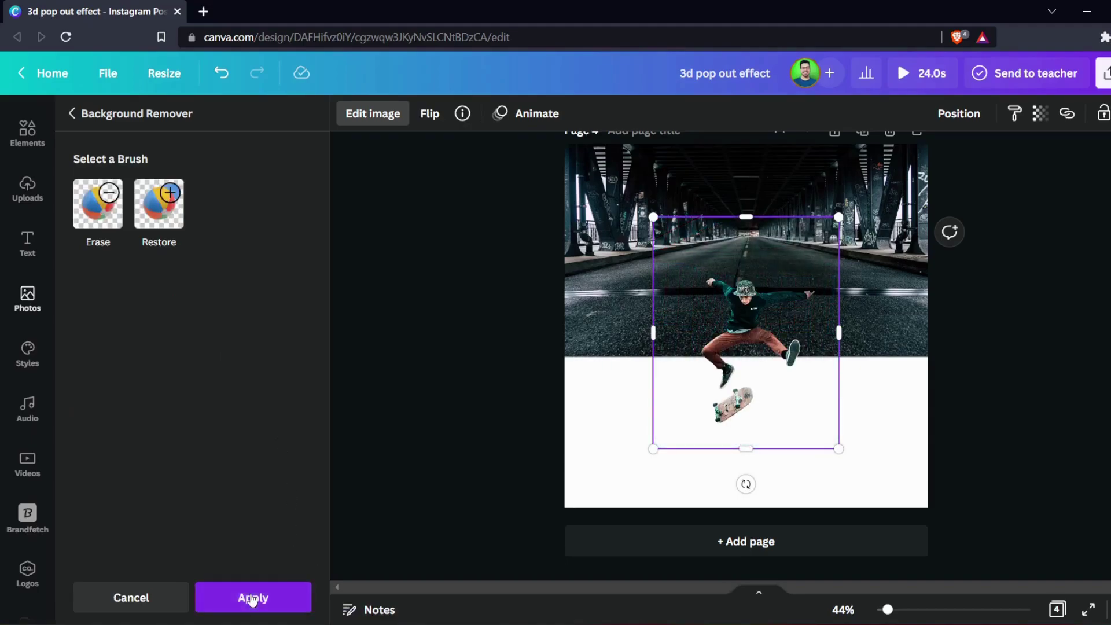
click(385, 431)
click(335, 372)
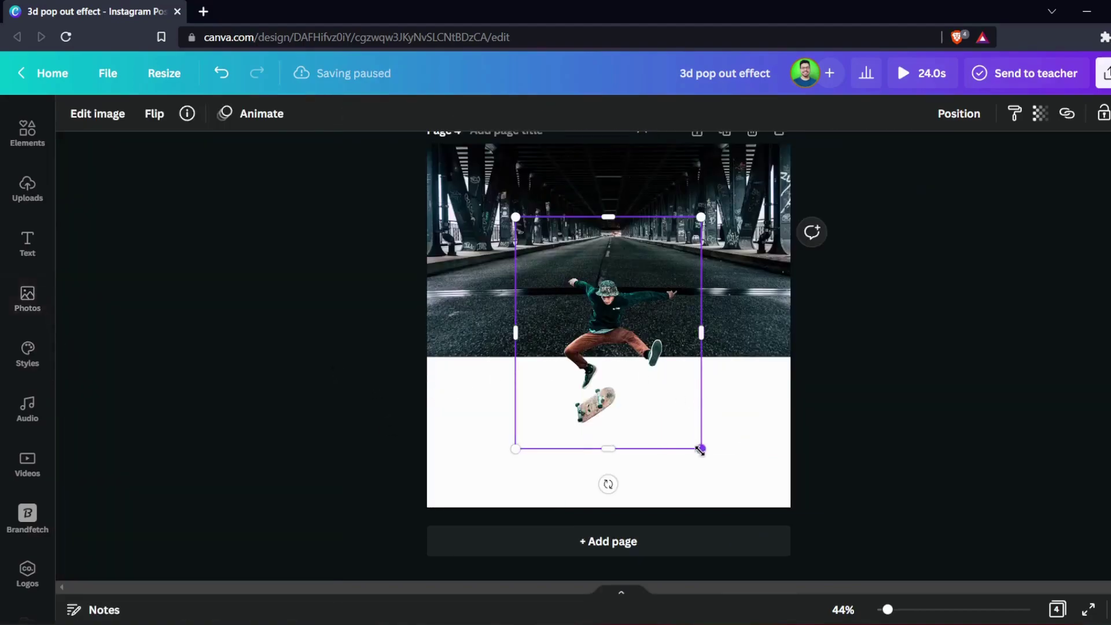
Enlarge the skater cutout, crop its top and bottom edges, and shift it up-left.
drag(702, 448, 730, 472)
scroll(728, 473, up, 2)
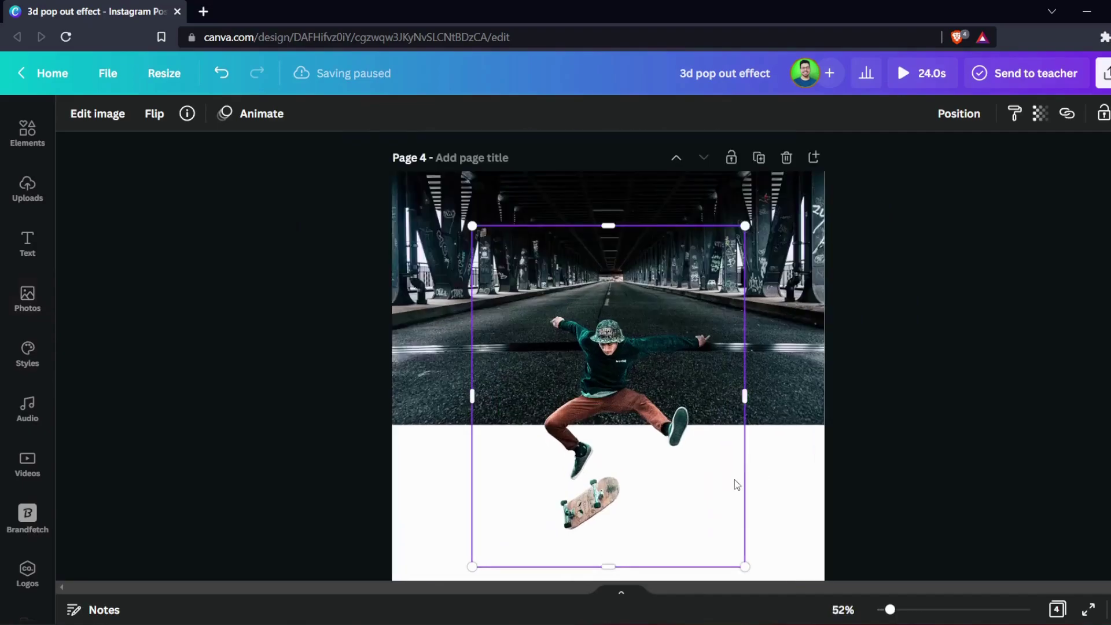
drag(741, 567, 781, 607)
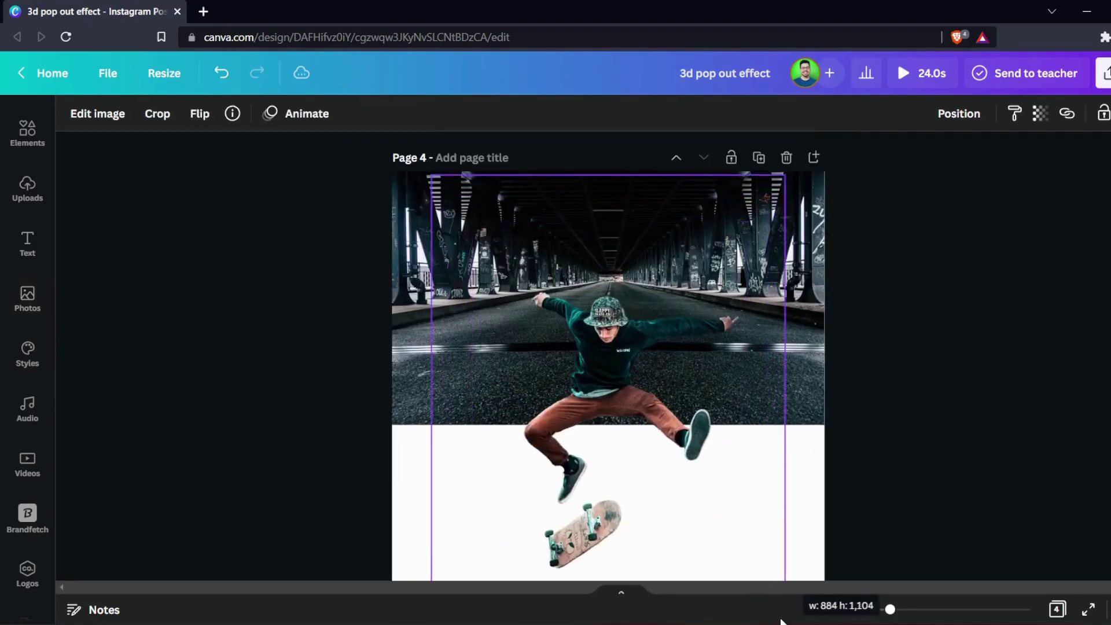
click(861, 558)
scroll(849, 526, down, 1)
drag(660, 417, 710, 485)
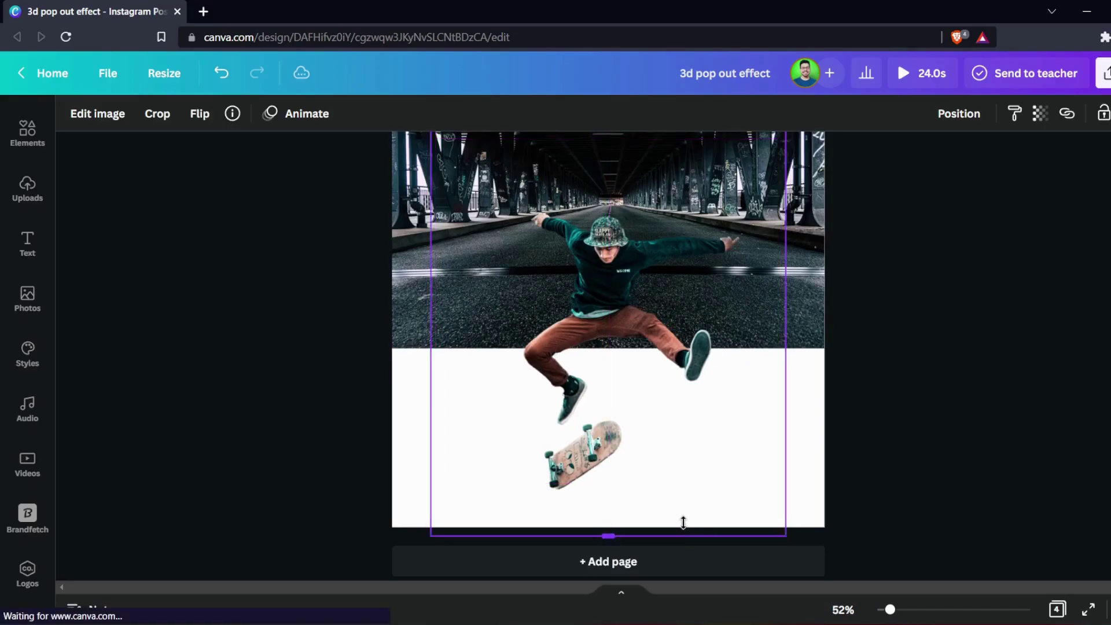
drag(608, 536, 608, 504)
scroll(697, 455, up, 2)
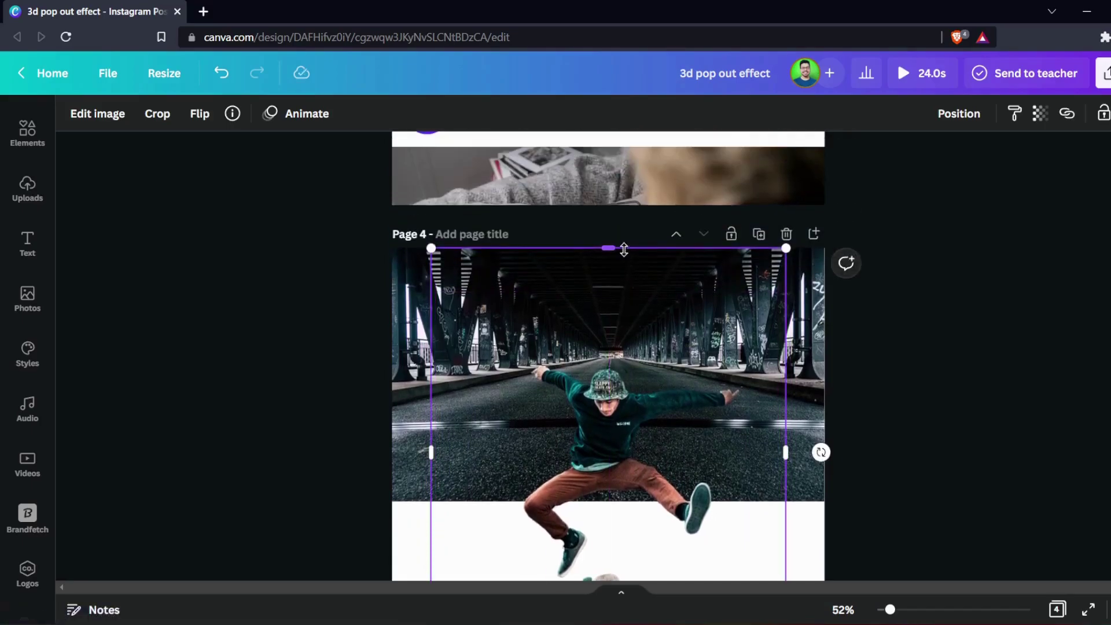
drag(623, 250, 623, 343)
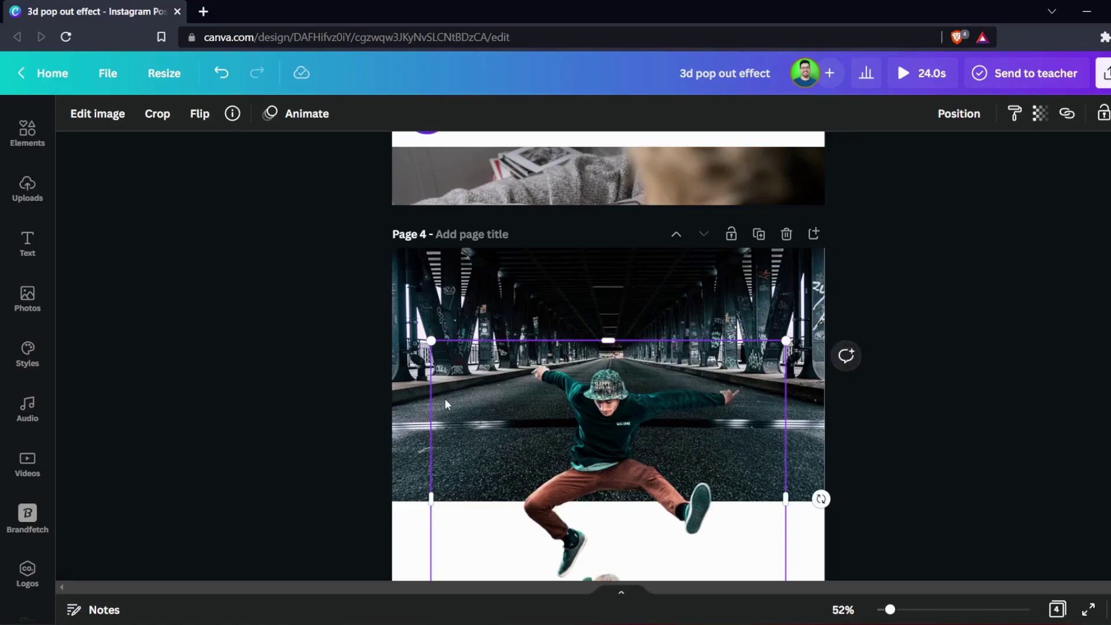
drag(431, 423, 484, 423)
scroll(750, 467, down, 2)
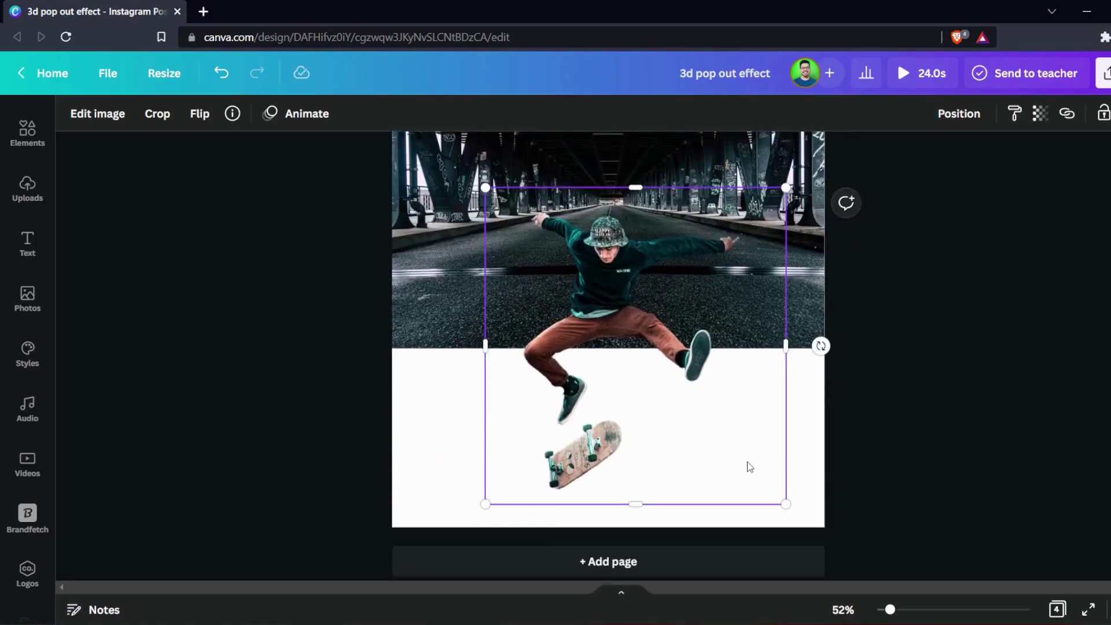
mouse_move(686, 417)
mouse_down()
mouse_move(665, 404)
mouse_move(668, 390)
mouse_up()
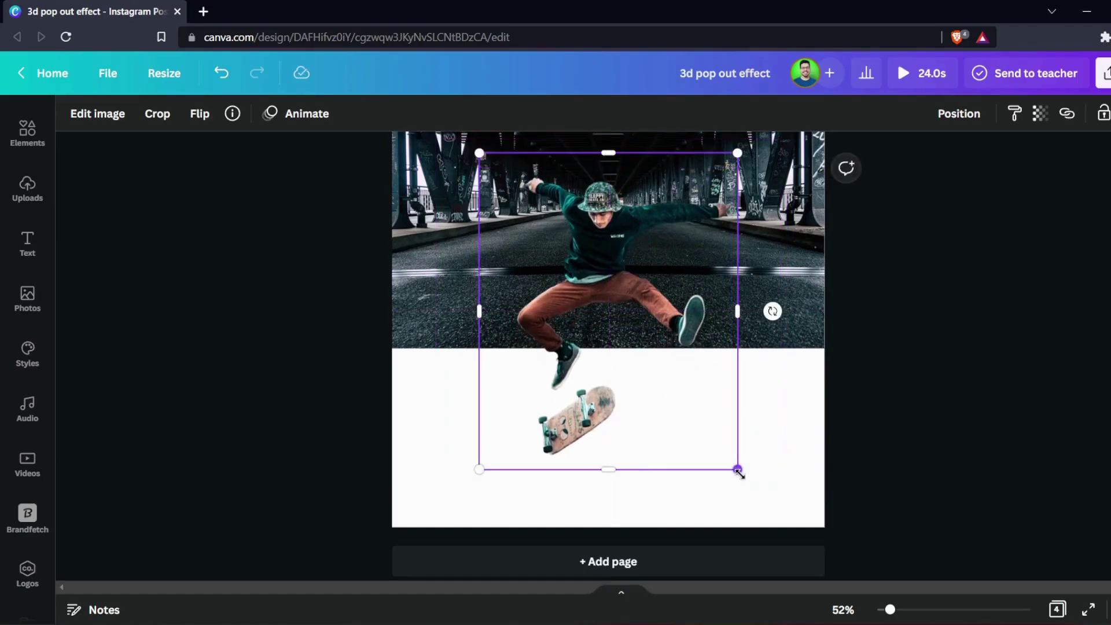
drag(738, 472, 752, 485)
click(898, 486)
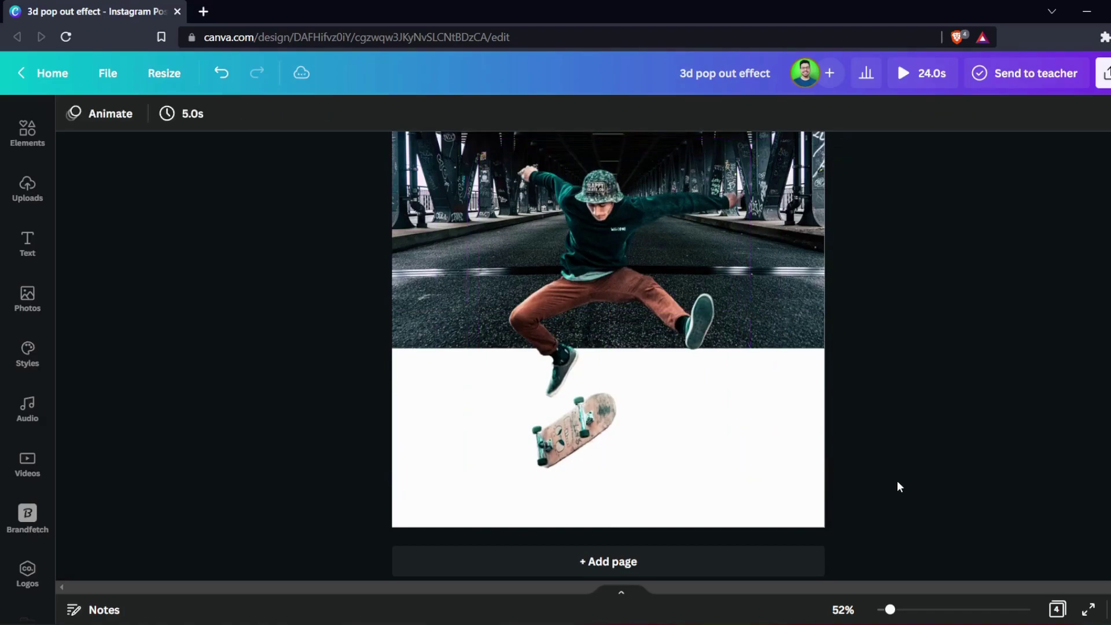
scroll(897, 480, up, 2)
scroll(889, 488, down, 3)
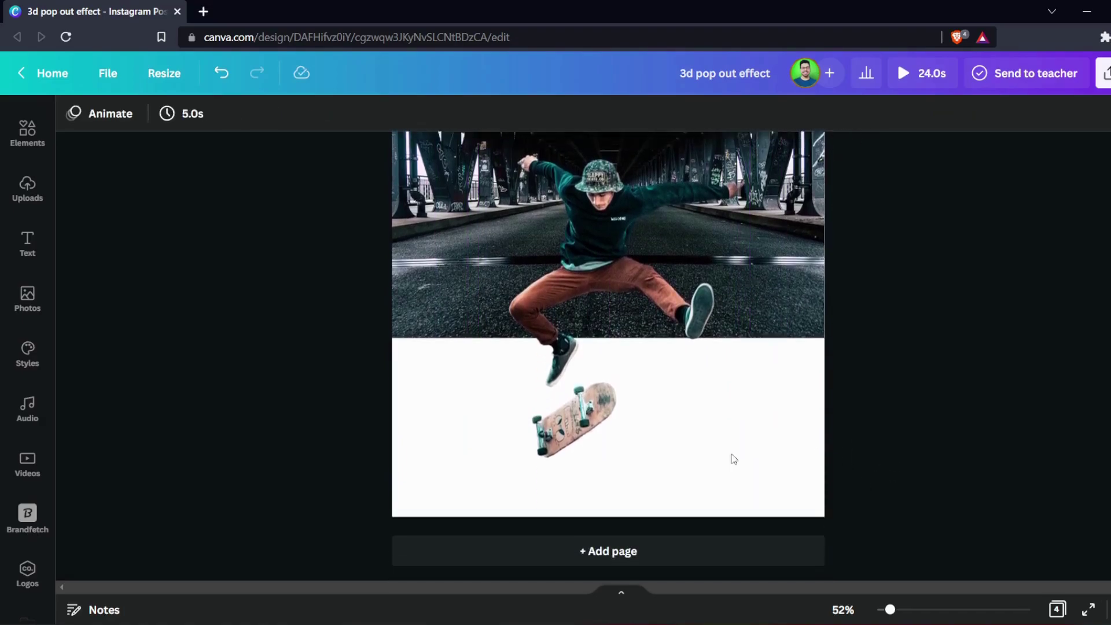
Add the uploaded post screenshot from Uploads > Images and enlarge it.
click(27, 190)
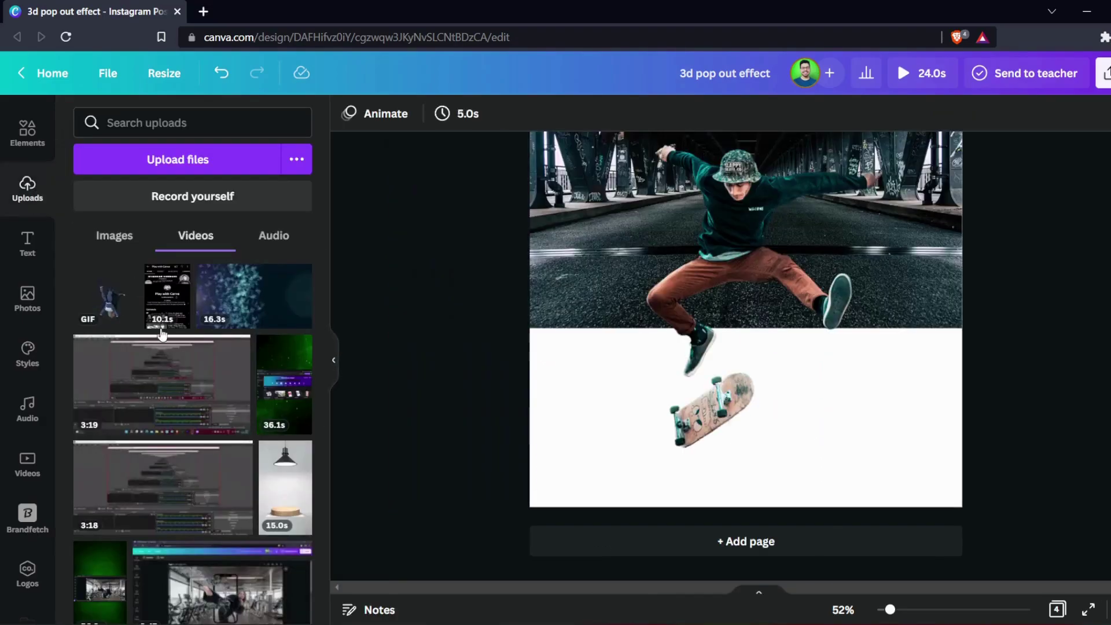
click(113, 235)
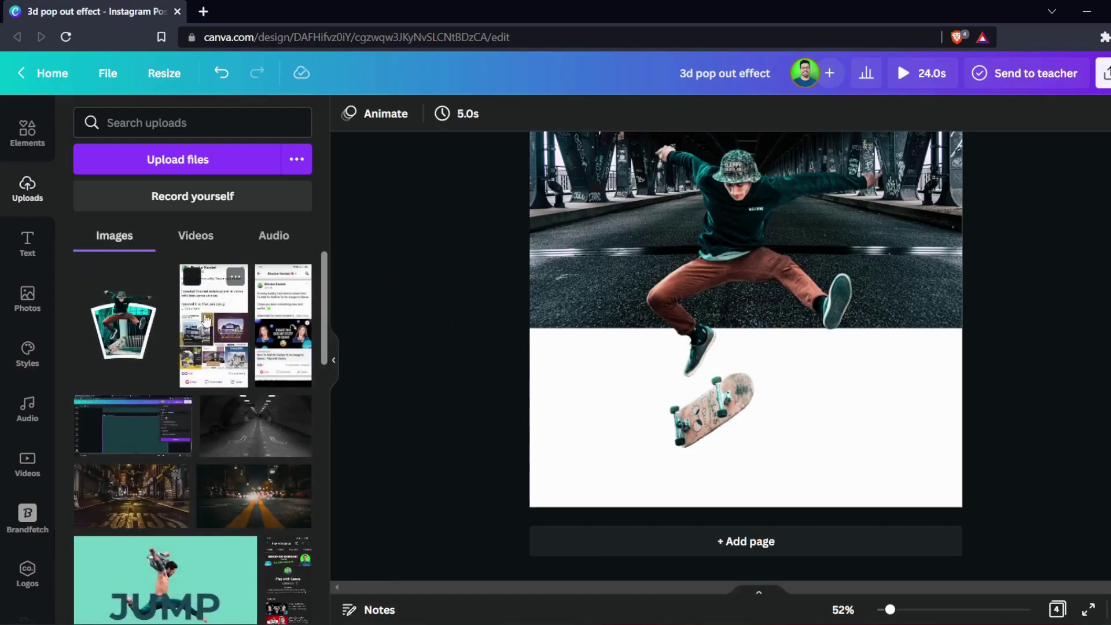
click(213, 326)
click(332, 363)
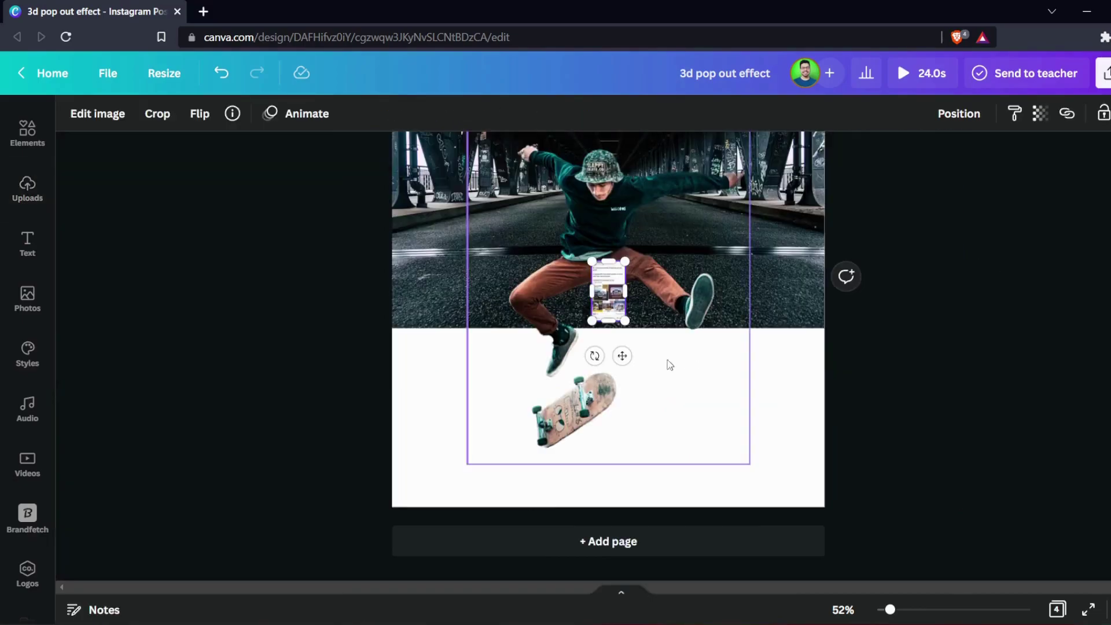
drag(628, 323, 788, 504)
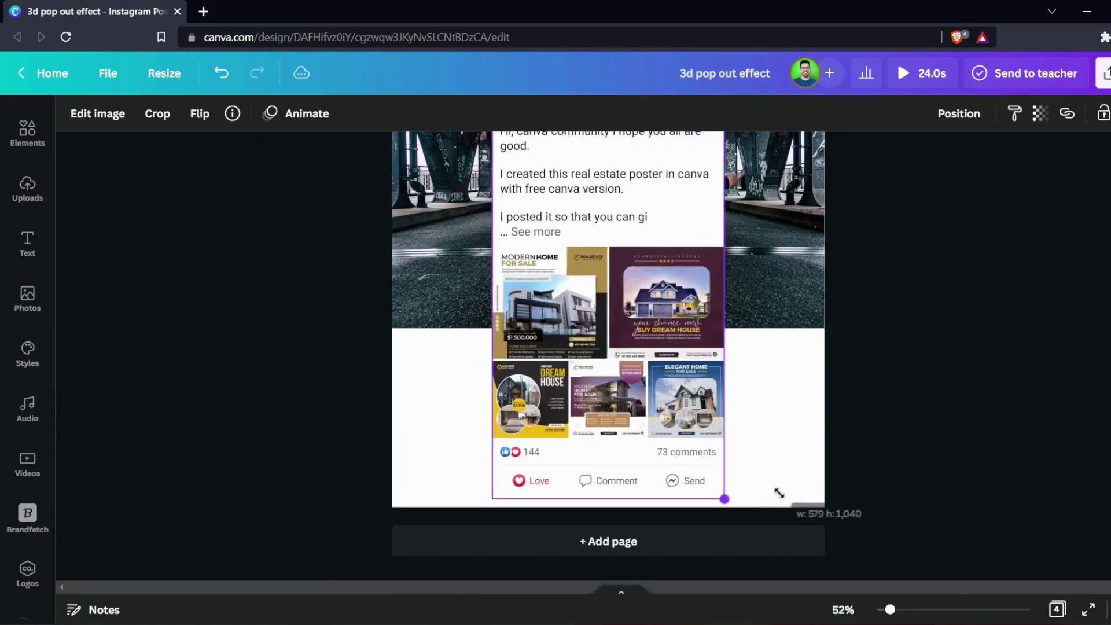
drag(660, 442, 652, 404)
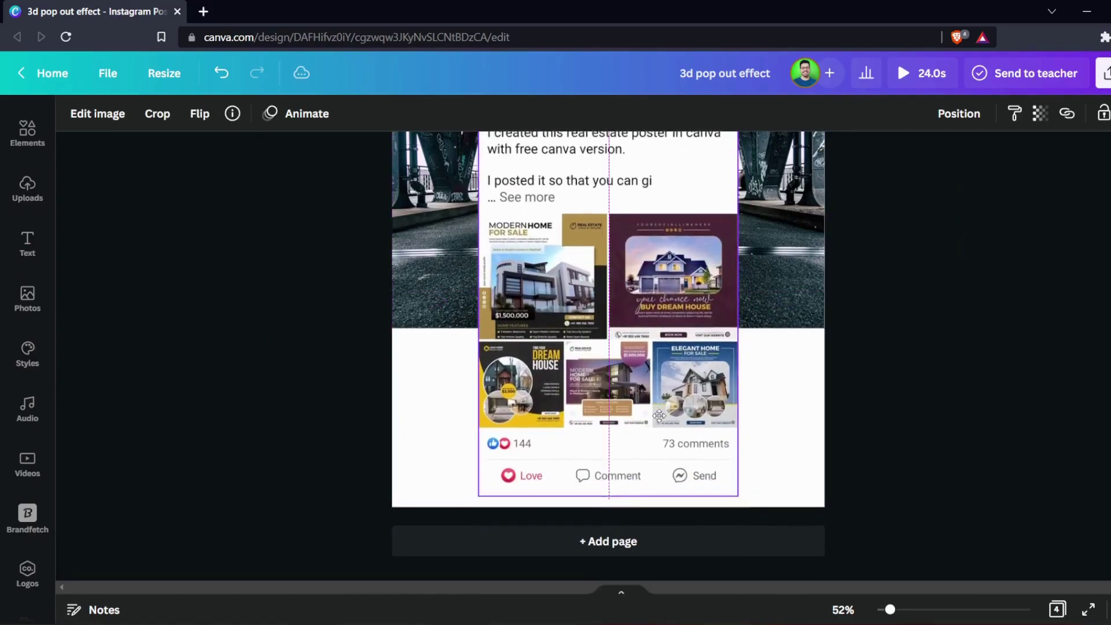
scroll(622, 343, up, 3)
mouse_move(622, 344)
mouse_down()
mouse_move(617, 263)
mouse_move(611, 395)
mouse_up()
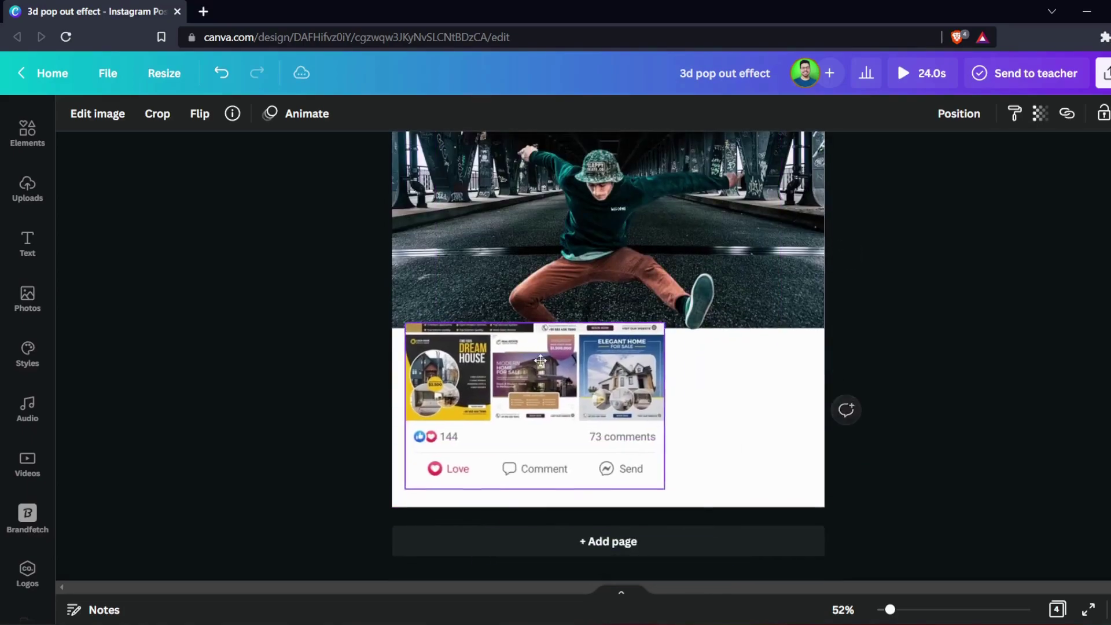
Crop the screenshot to the likes/comments row, widen it under the photo, send backward.
drag(537, 323, 539, 416)
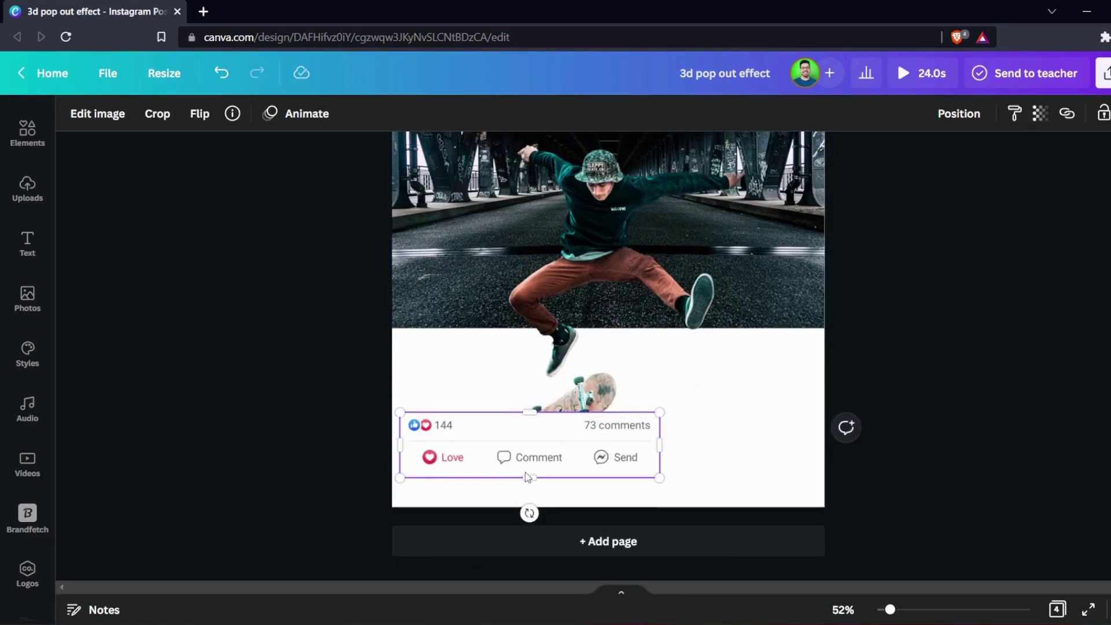
drag(528, 476, 550, 341)
click(963, 439)
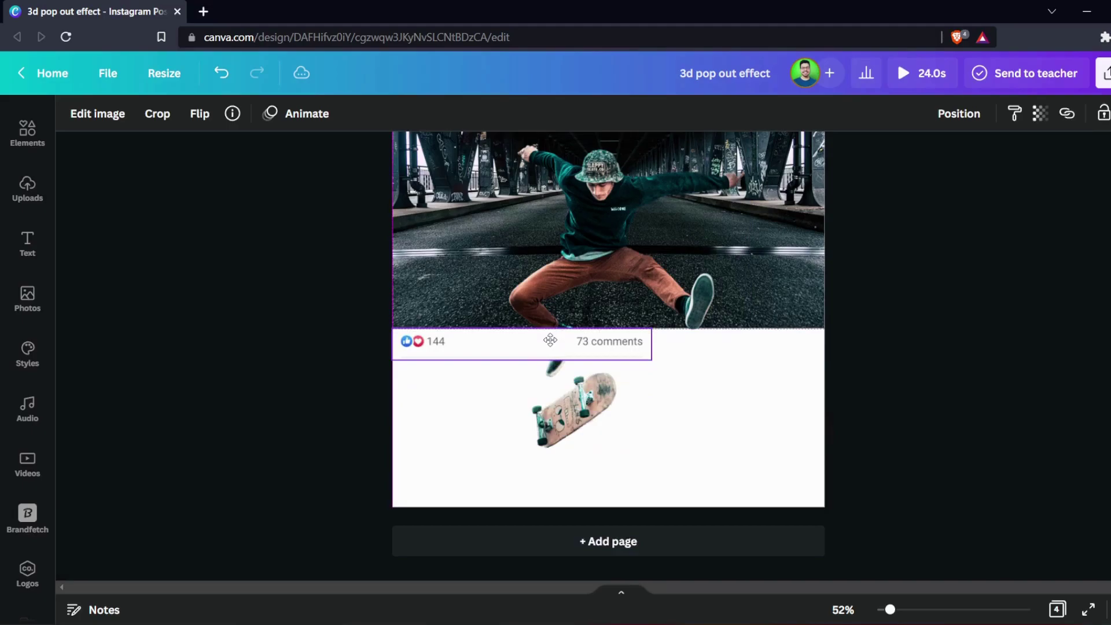
drag(654, 362, 832, 448)
click(891, 447)
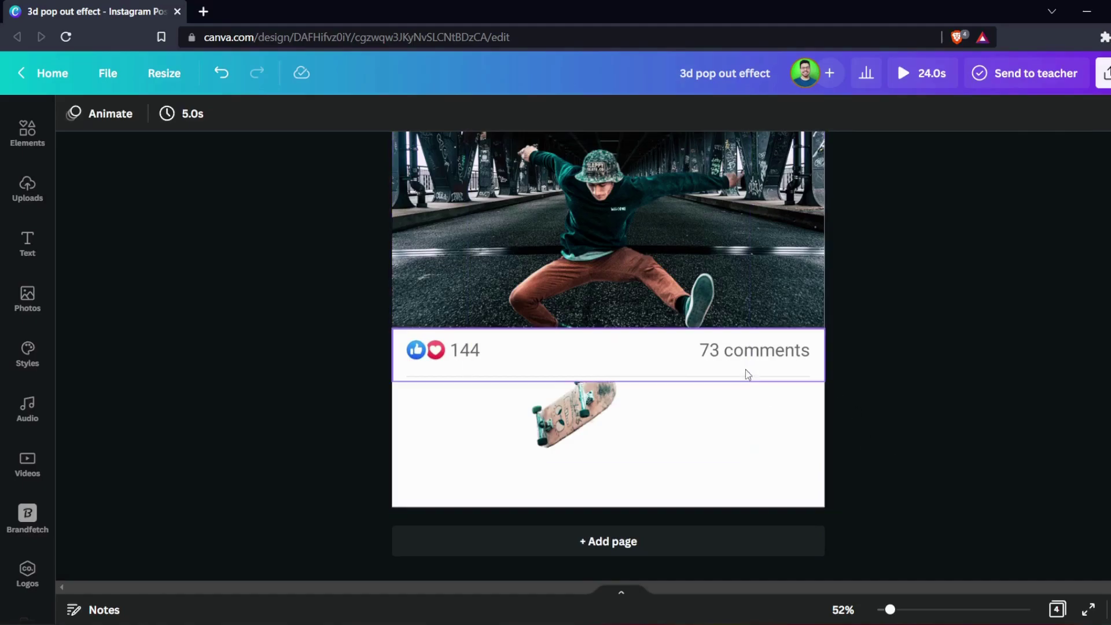
right_click(775, 367)
click(845, 371)
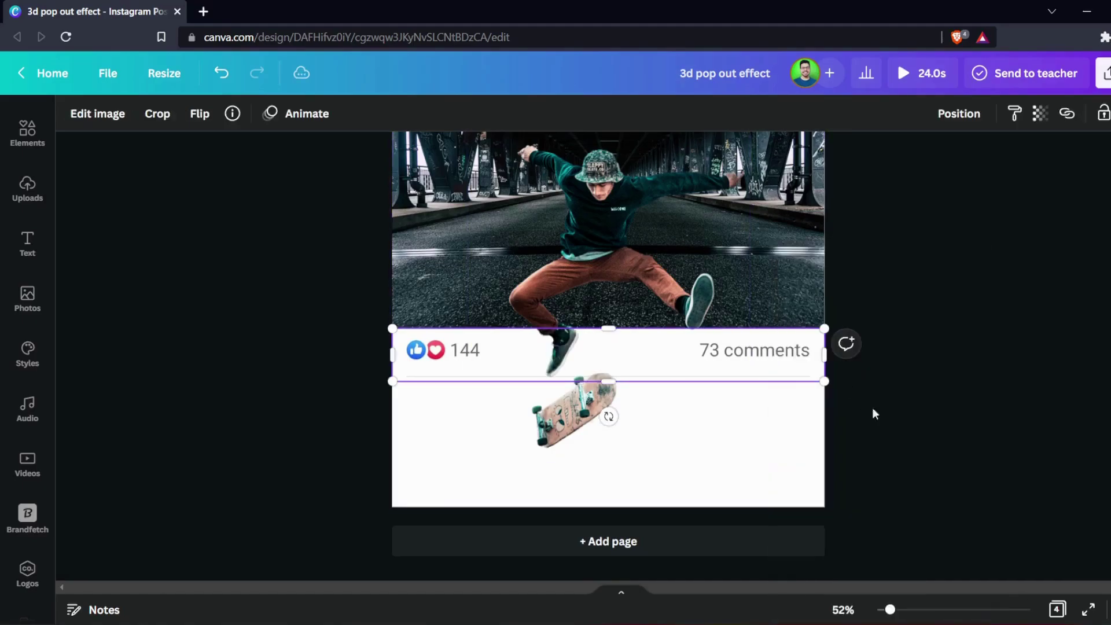
click(940, 489)
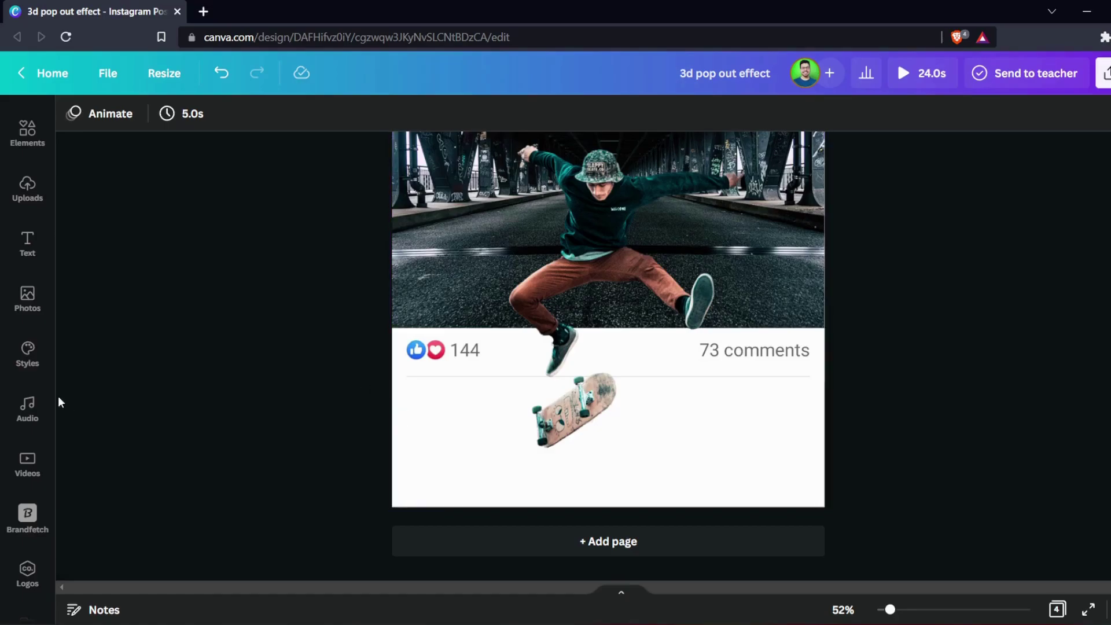
click(450, 356)
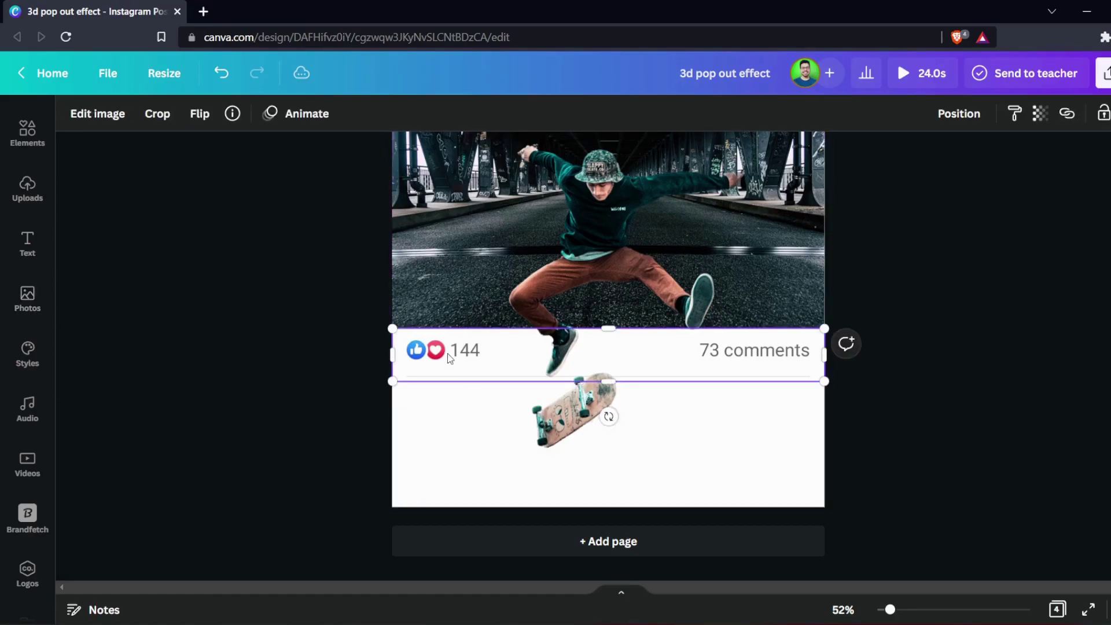
drag(449, 357, 450, 439)
double_click(450, 438)
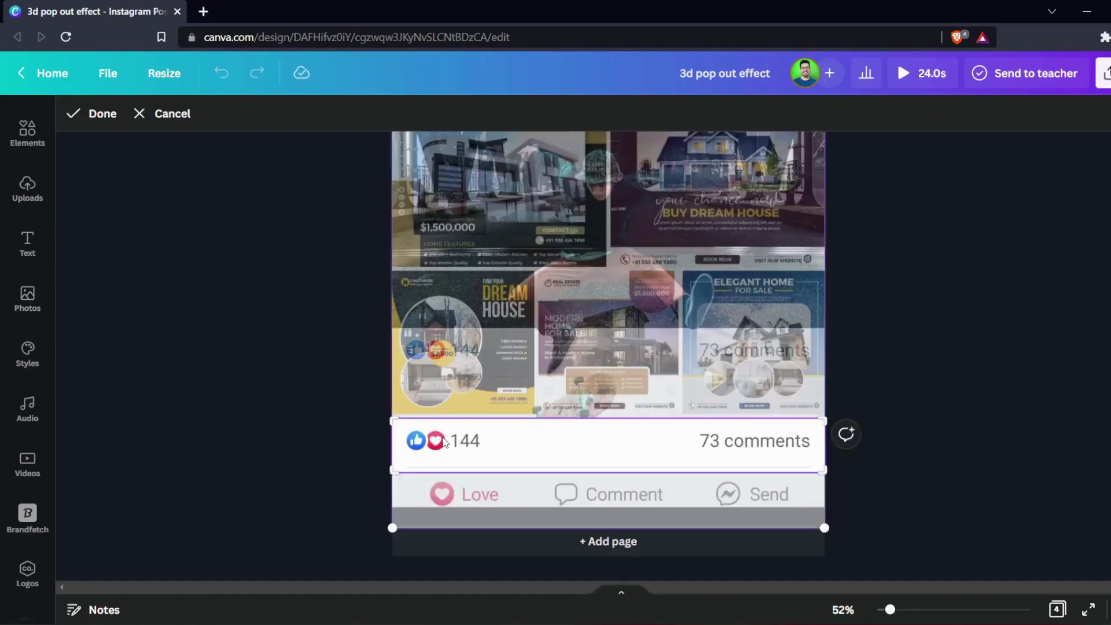
drag(608, 260, 607, 538)
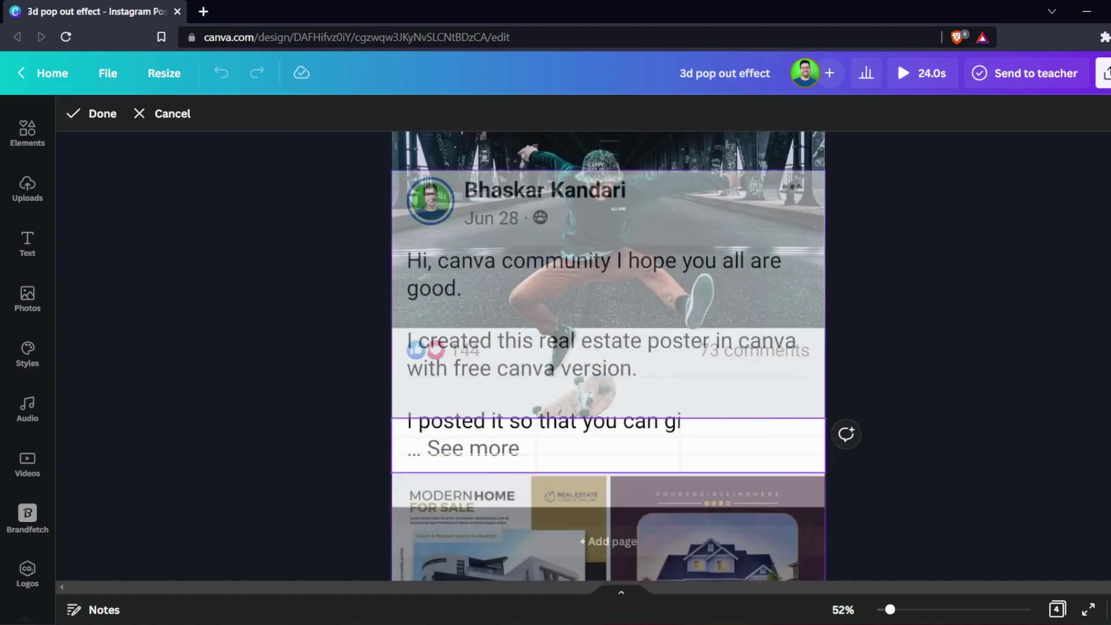
drag(505, 374, 512, 602)
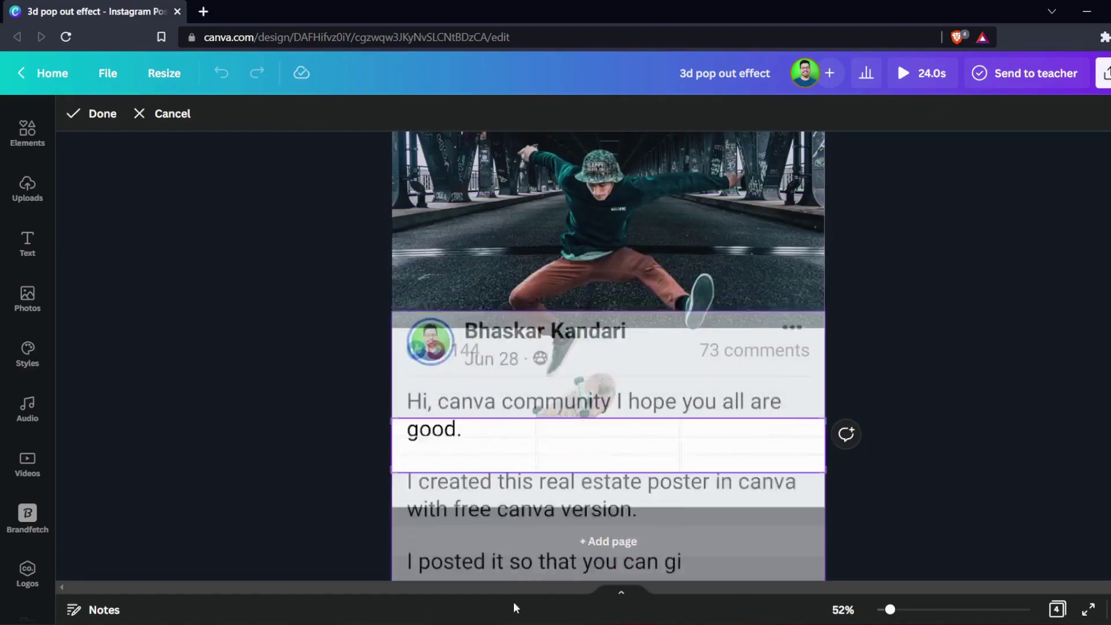
drag(608, 512, 607, 501)
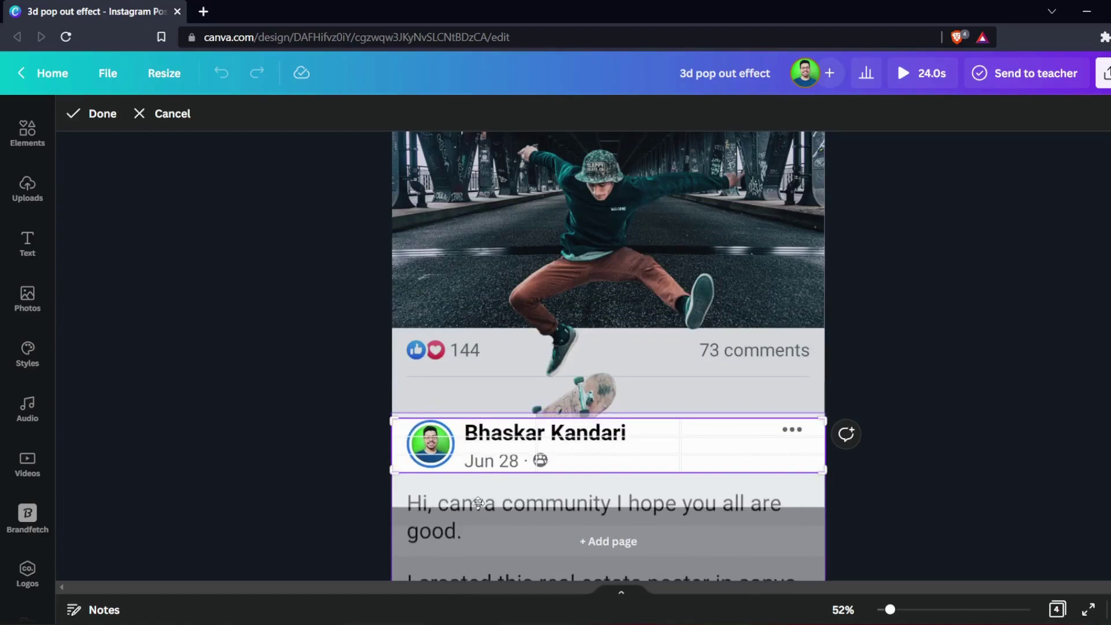
drag(483, 480, 484, 491)
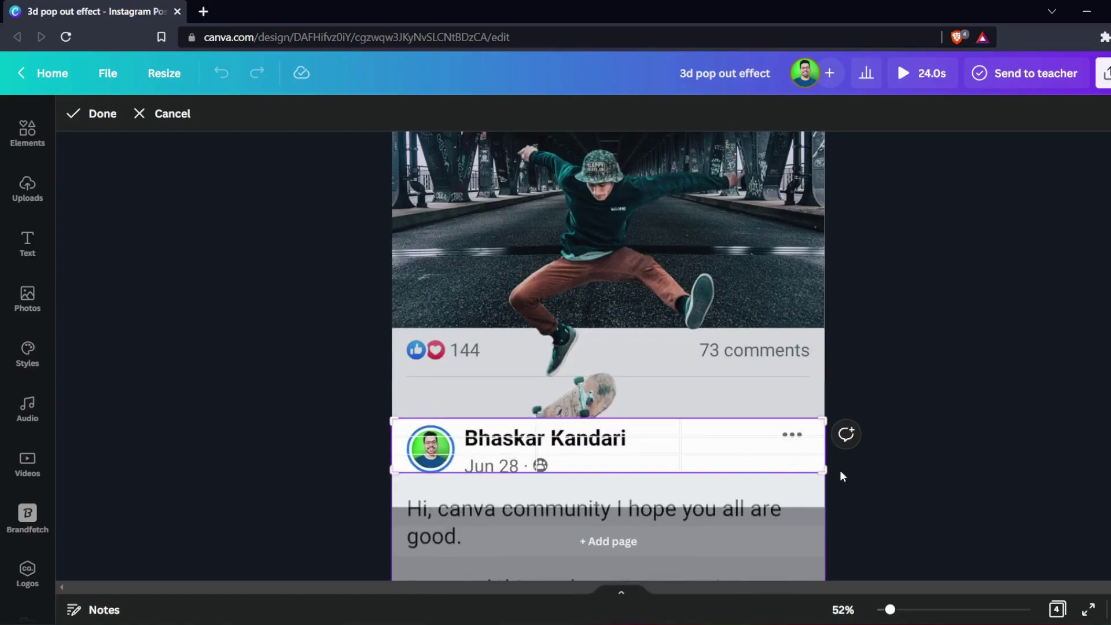
drag(829, 485, 829, 491)
key(Return)
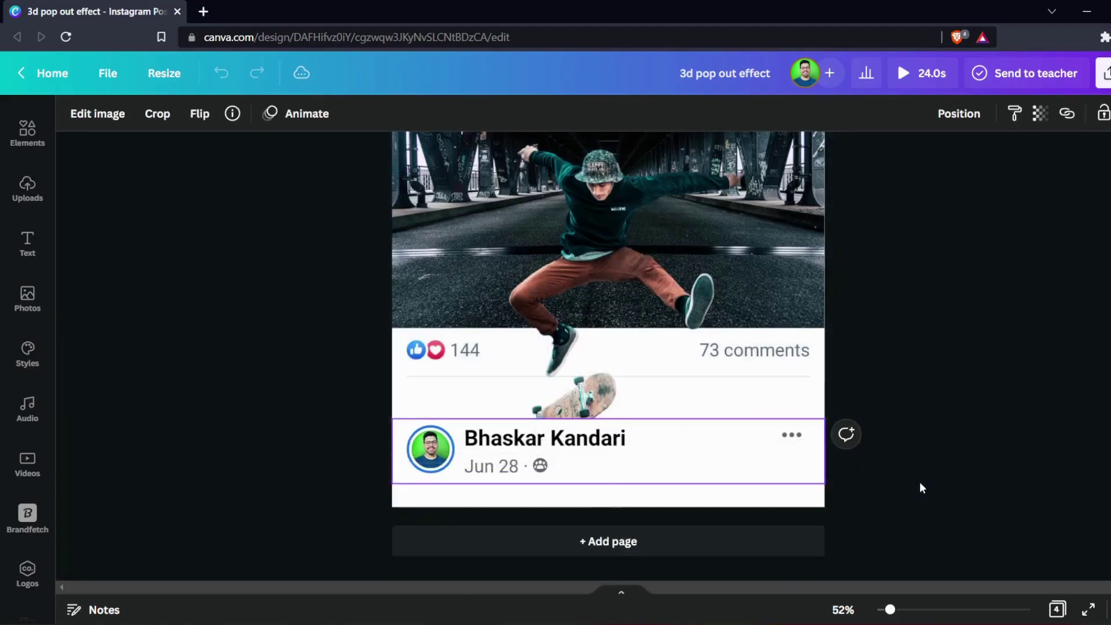
Move the profile header up under the comments strip and send it behind the skateboard.
key(Escape)
drag(782, 470, 781, 420)
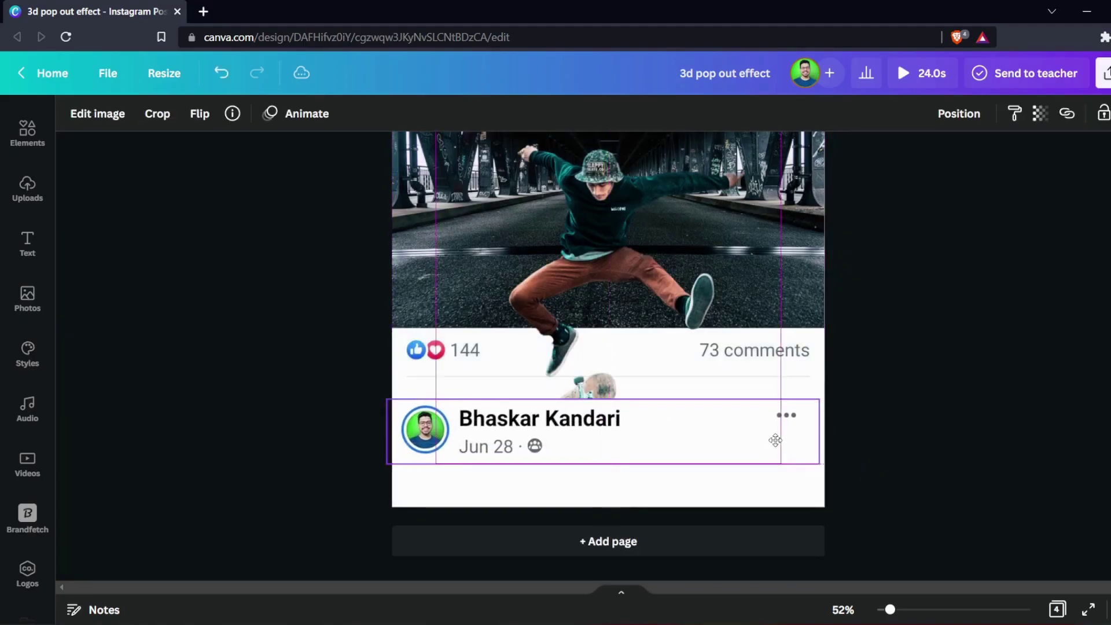
right_click(781, 420)
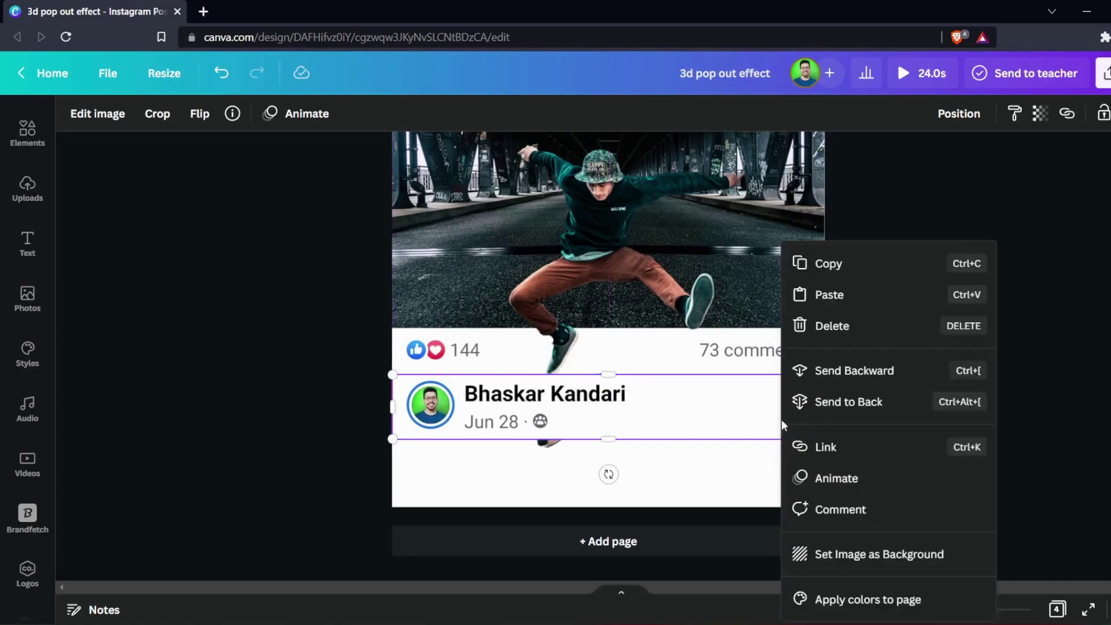
click(860, 370)
click(943, 416)
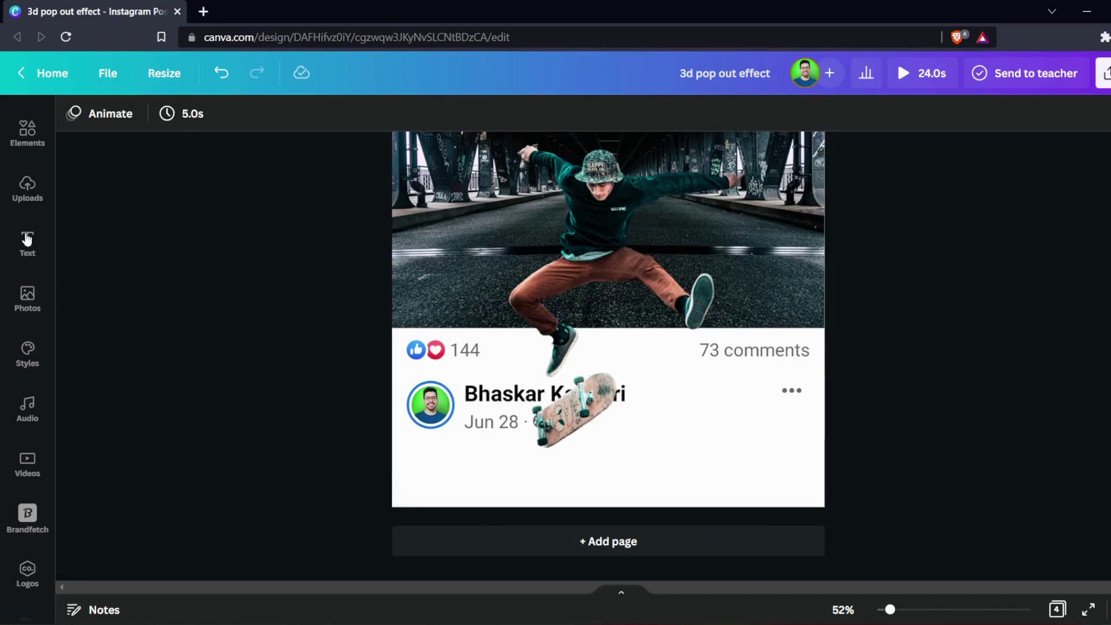
Search photos for 'Beach' and add the palm-tree beach photo to the page.
click(27, 299)
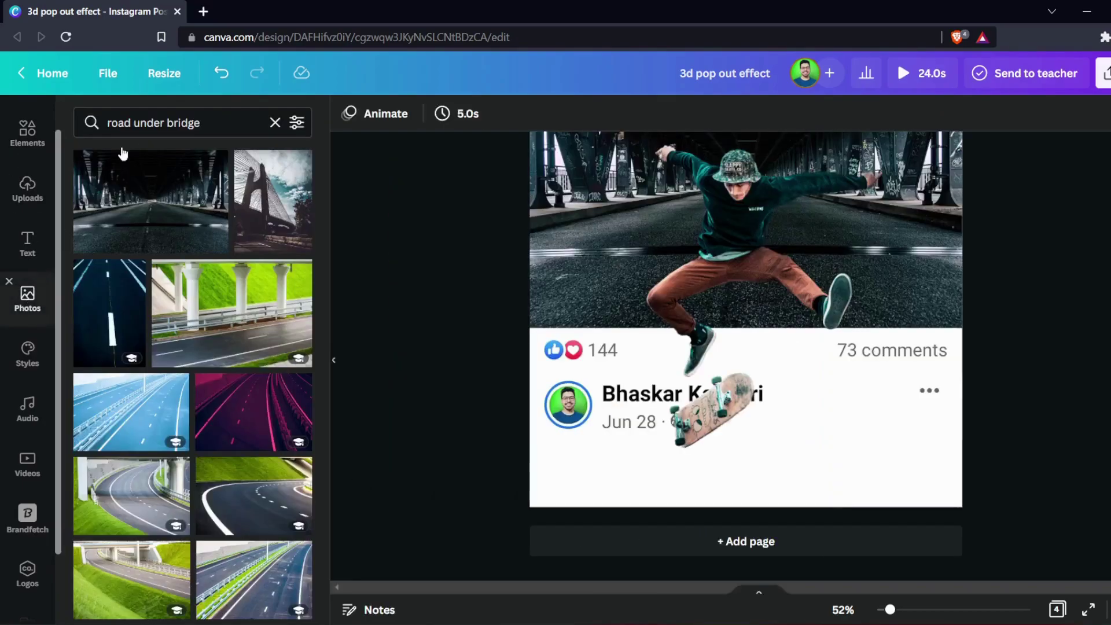
mouse_move(230, 312)
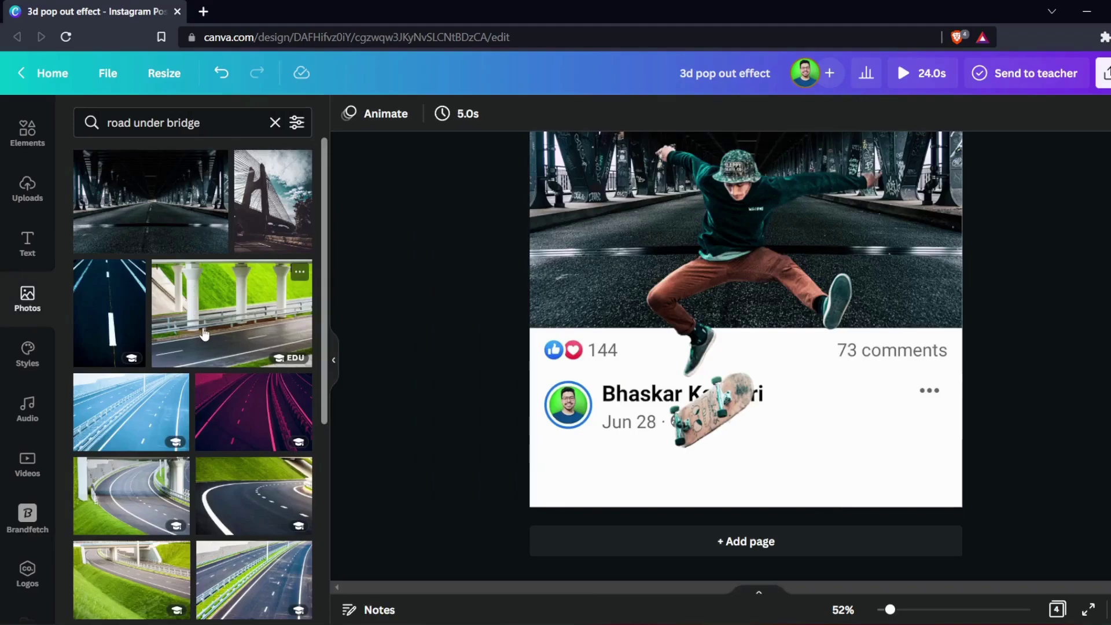
scroll(204, 333, down, 2)
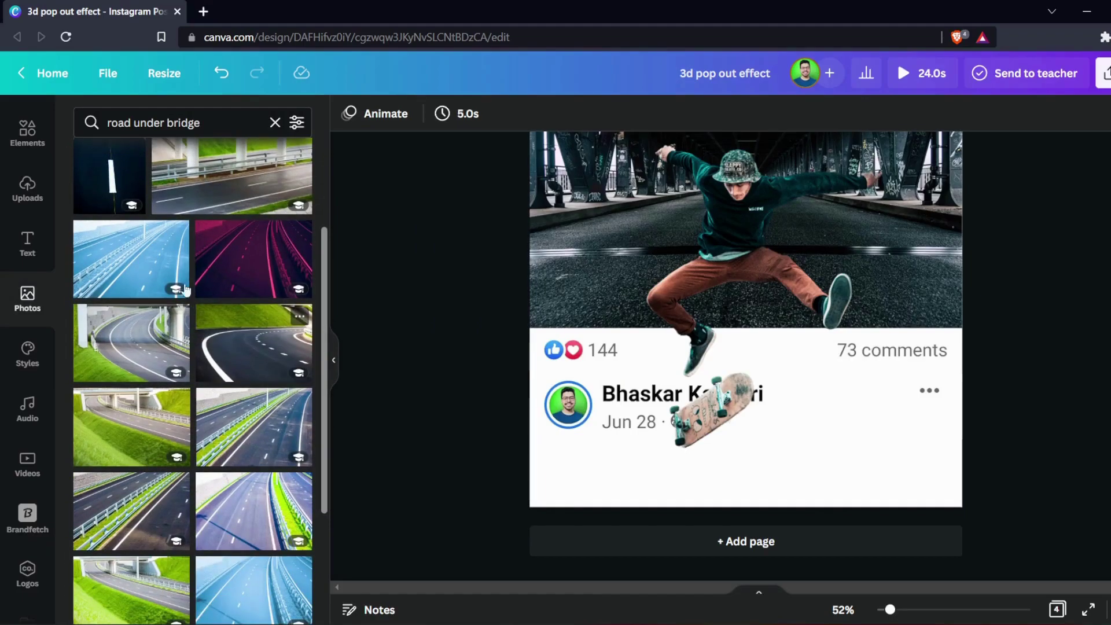
click(274, 123)
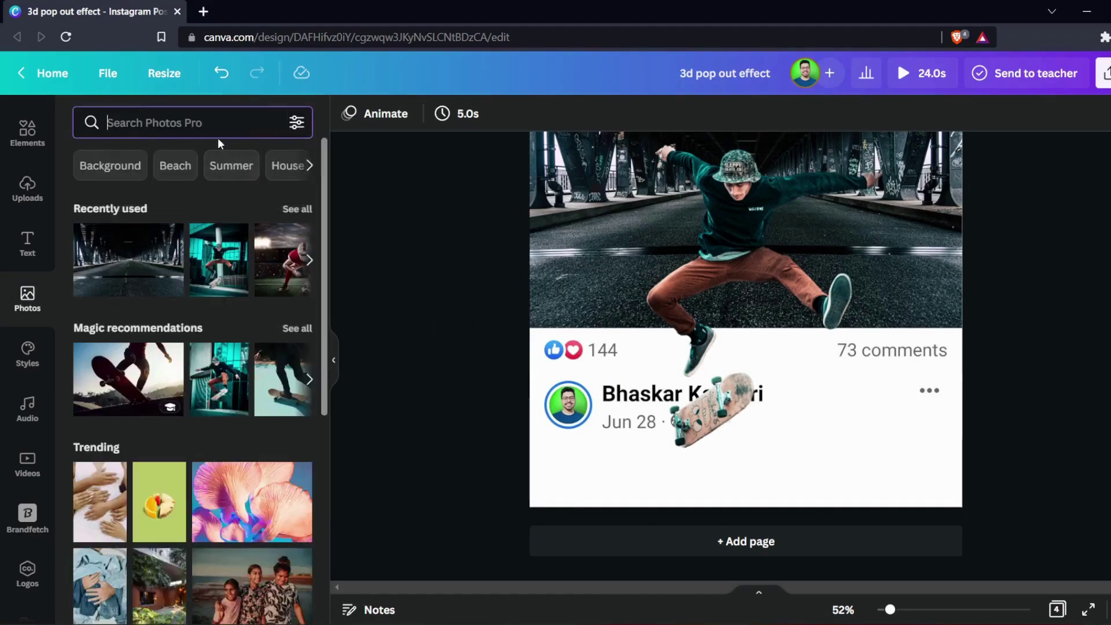
click(175, 165)
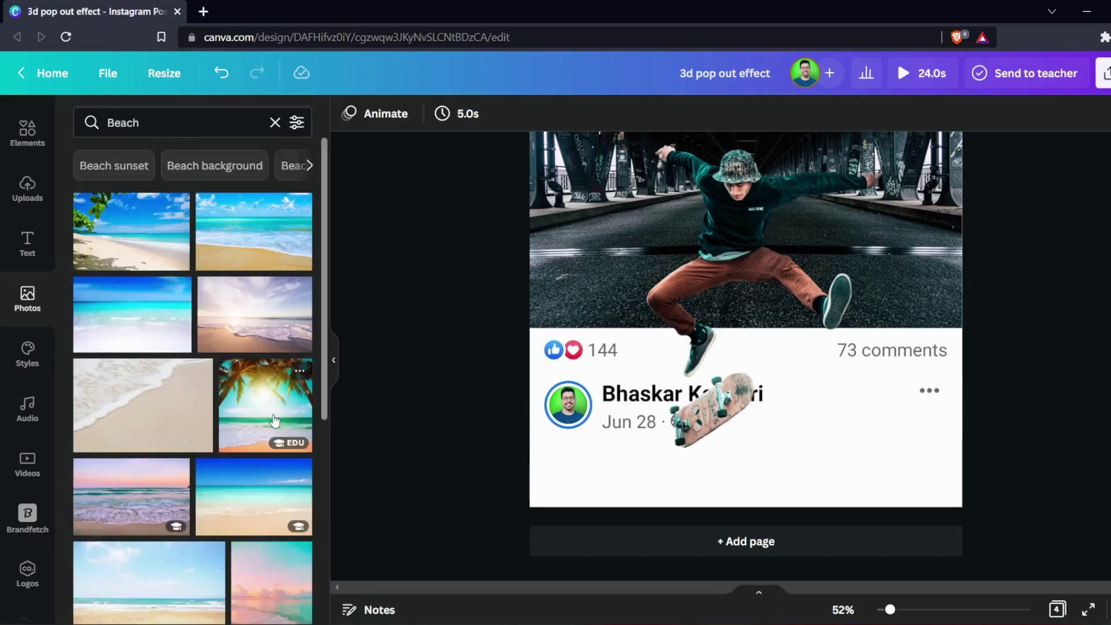
click(301, 397)
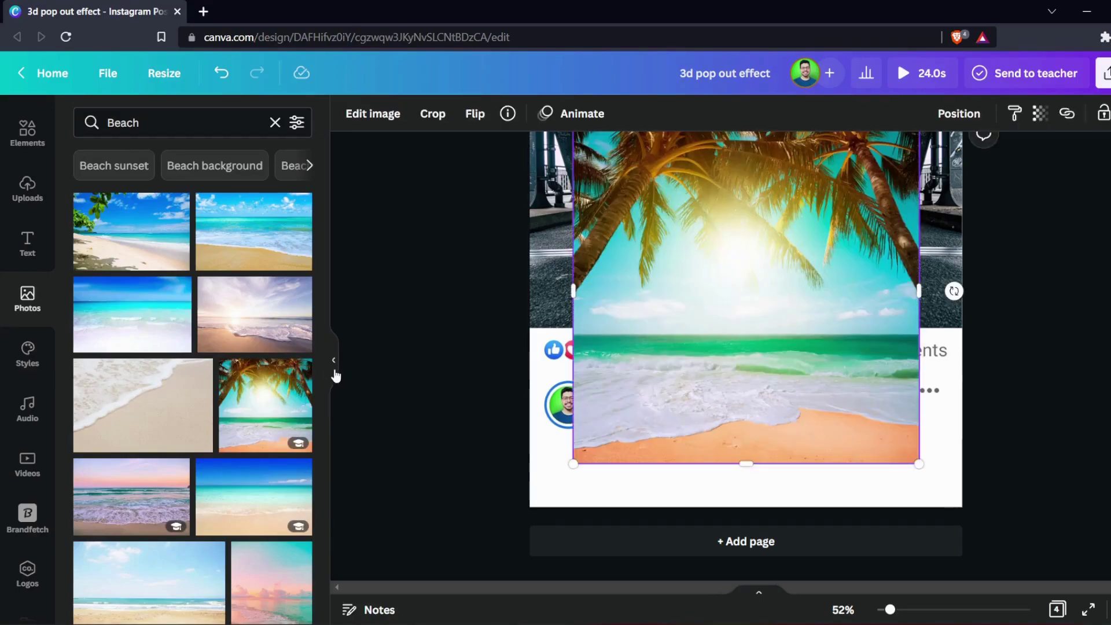
Move the beach photo to the post bottom, widen it, and send it backward twice.
click(334, 359)
drag(582, 343, 537, 595)
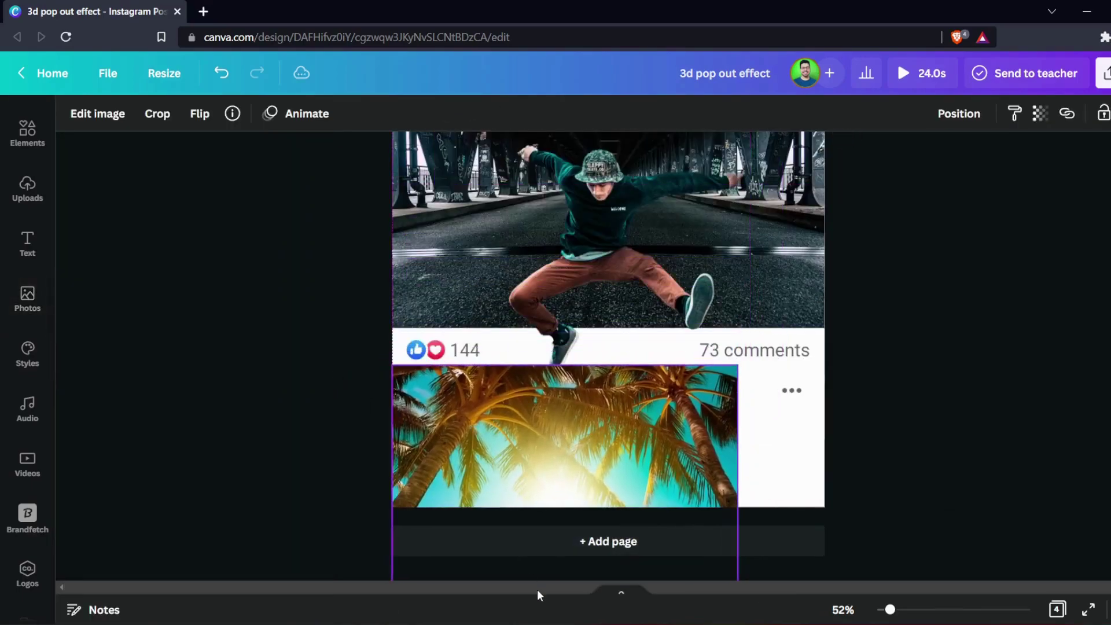
drag(740, 368, 877, 332)
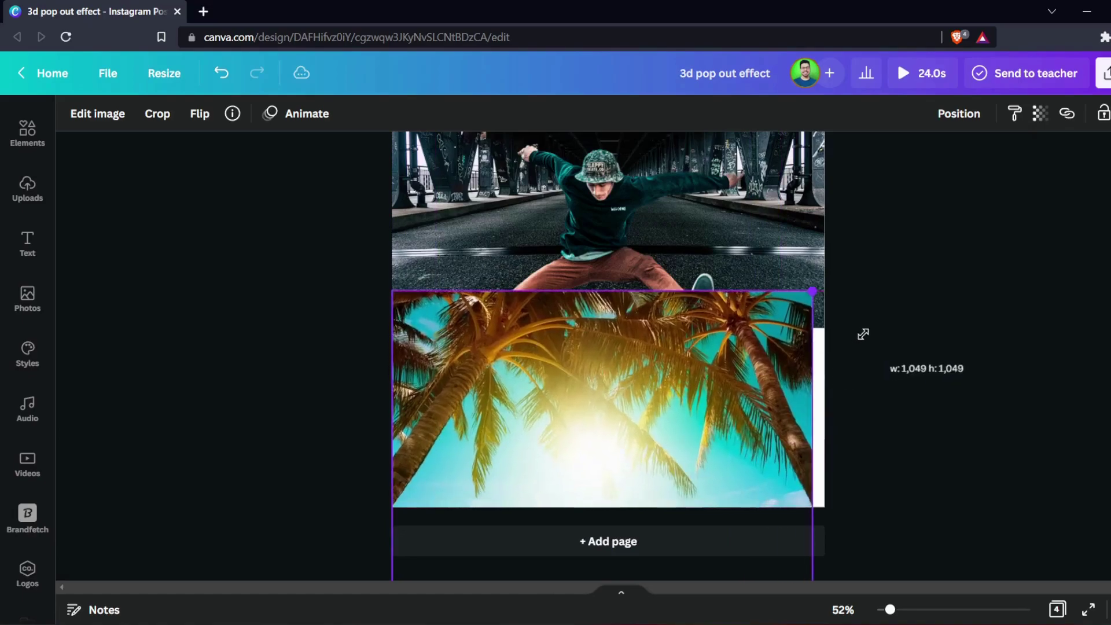
right_click(709, 353)
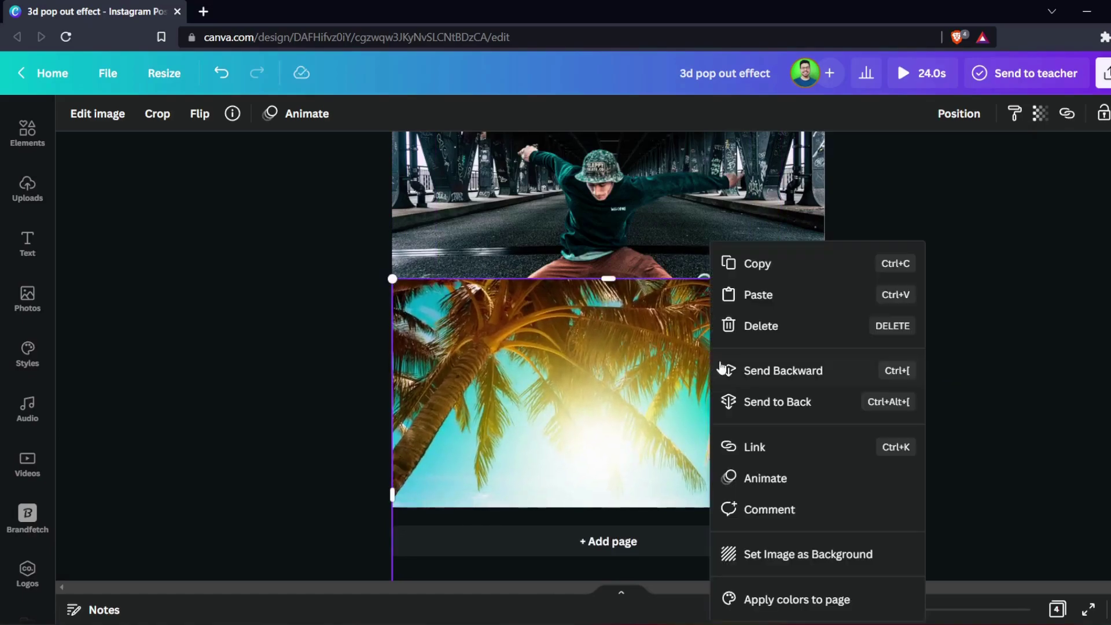
click(764, 370)
click(877, 431)
right_click(818, 431)
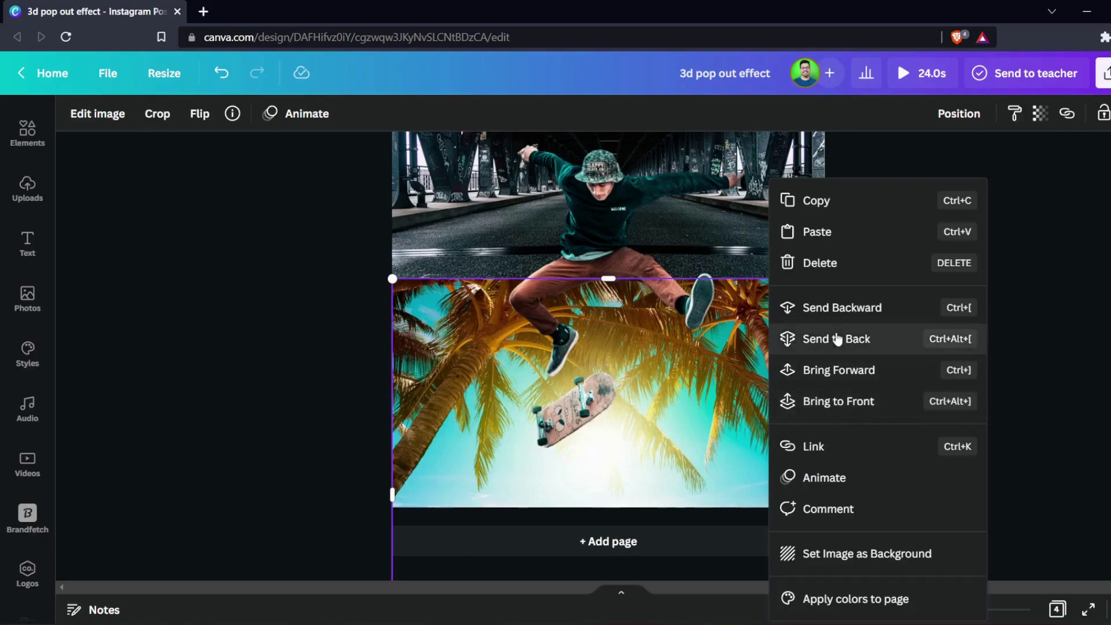
click(846, 308)
Reposition and crop the beach photo, trimming its top down to a thin sea strip.
drag(749, 464, 749, 620)
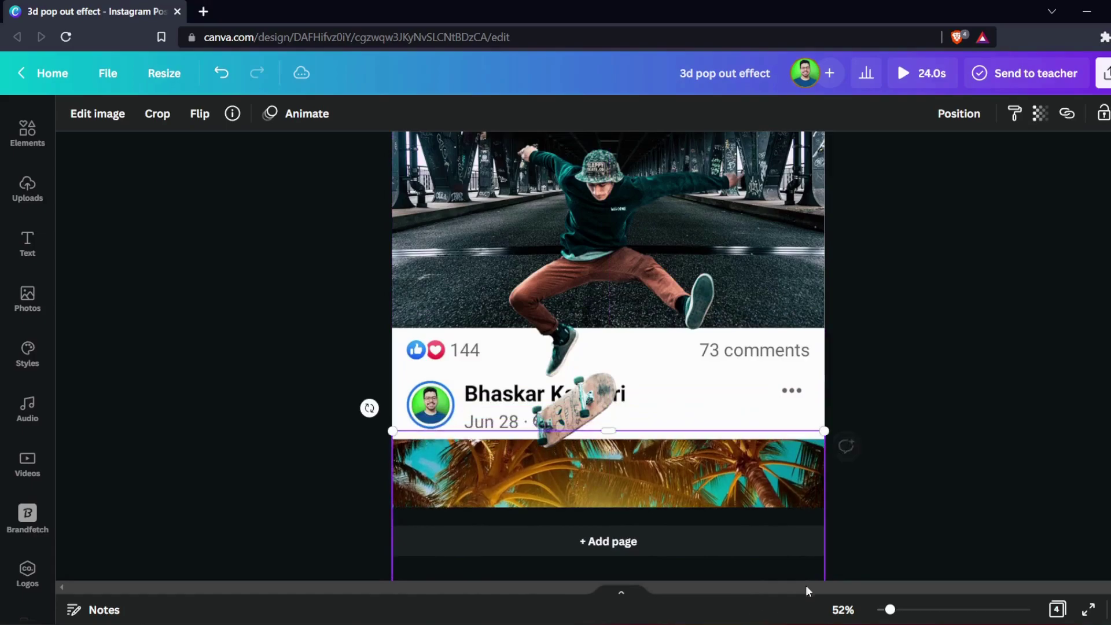
click(969, 459)
double_click(764, 481)
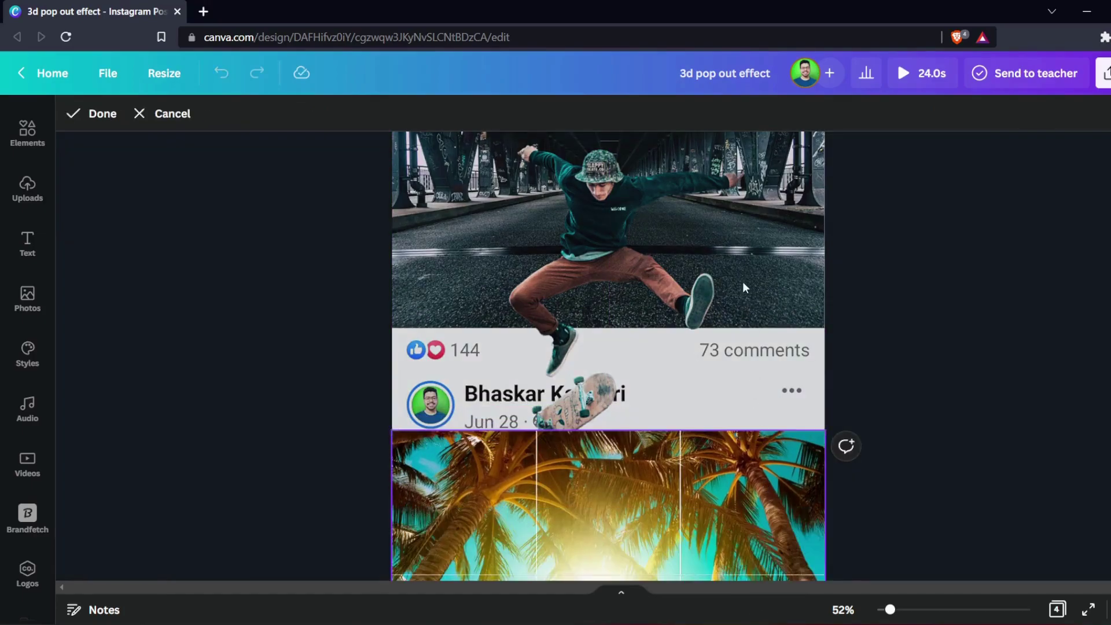
click(870, 422)
mouse_move(746, 469)
mouse_down()
mouse_move(757, 208)
mouse_move(775, 162)
mouse_move(771, 284)
mouse_up()
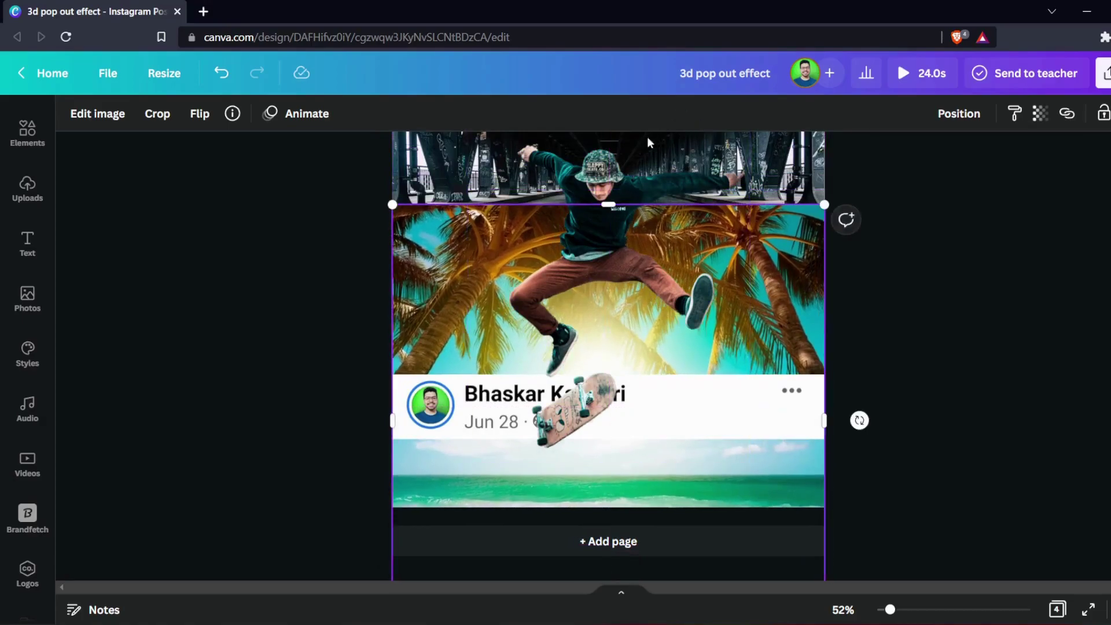
drag(609, 209, 597, 453)
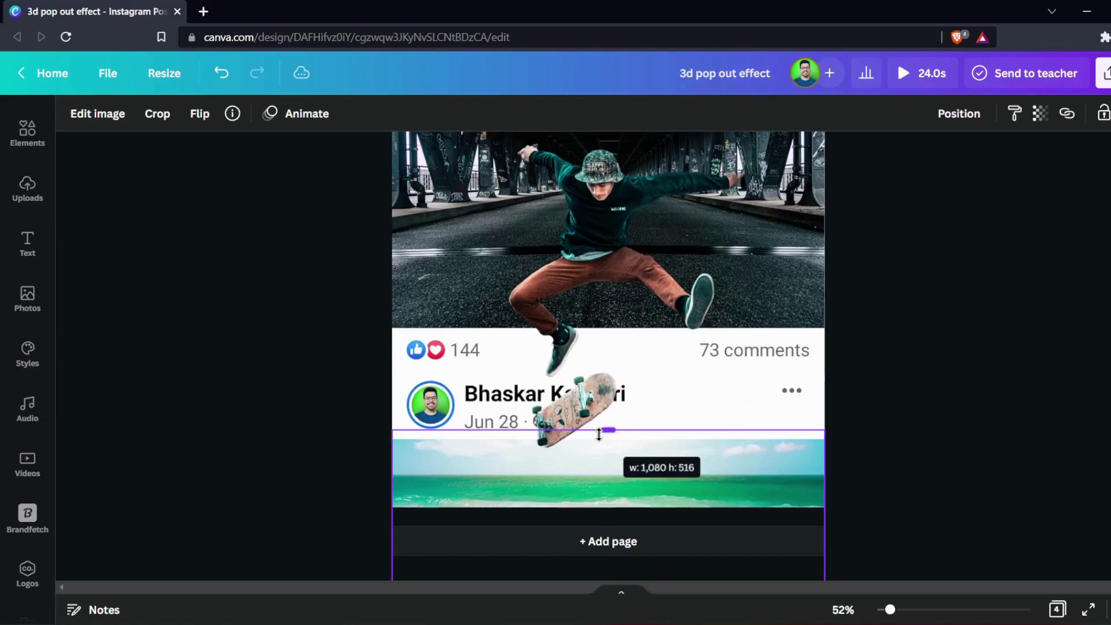
click(900, 477)
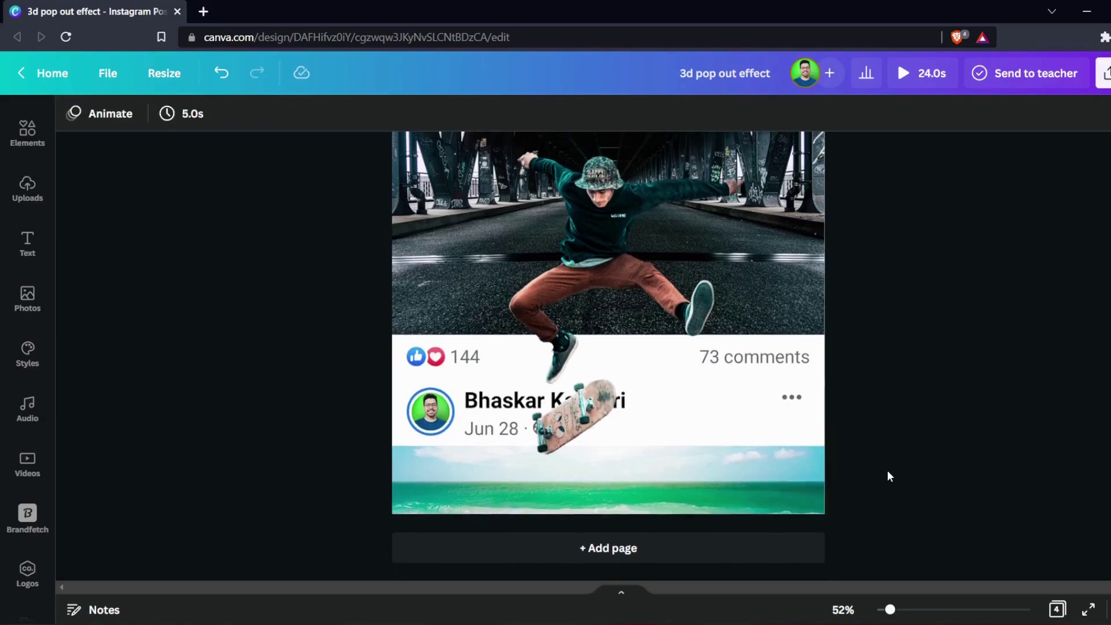
scroll(887, 469, up, 2)
scroll(887, 470, up, 1)
Preview the skateboarder post full screen, exit, and zoom out toward page 3.
key(ctrl+minus)
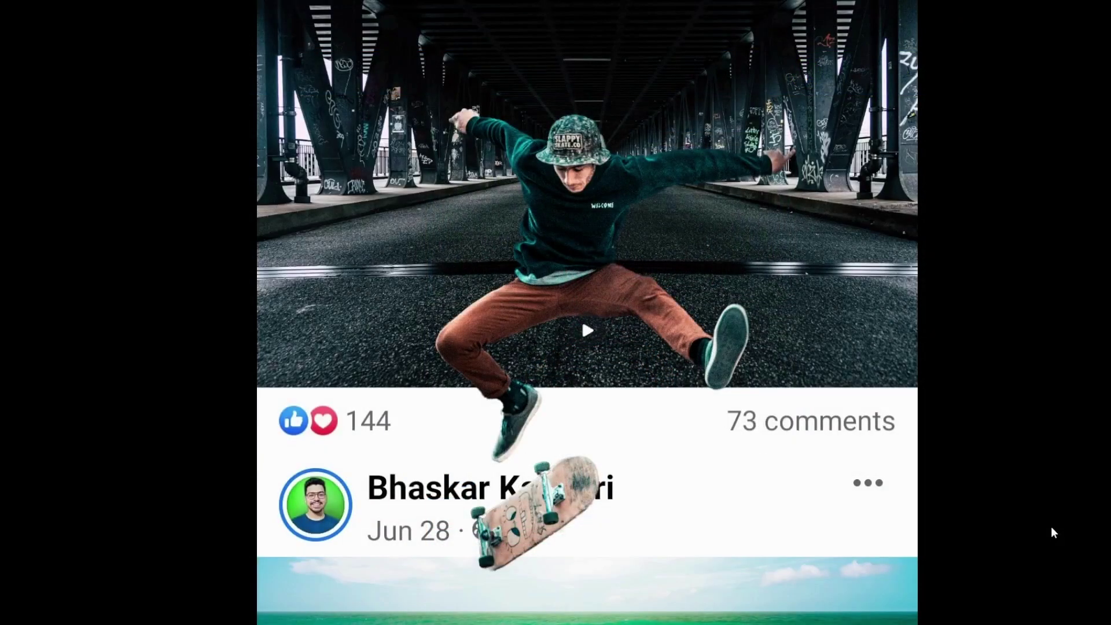
key(Escape)
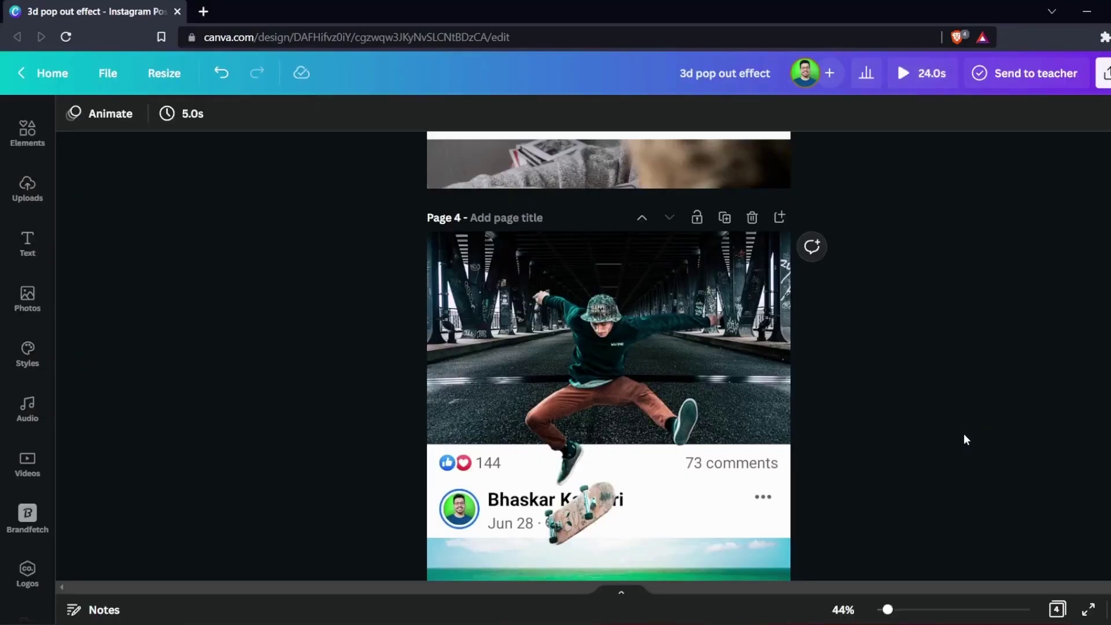
key(ctrl+minus)
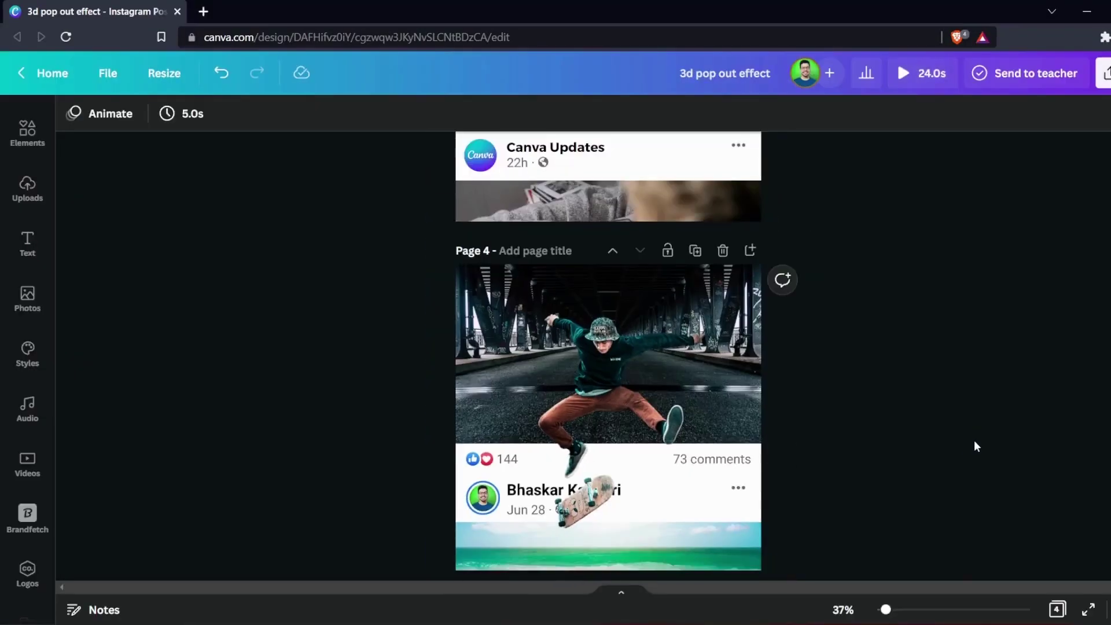
scroll(974, 440, down, 2)
scroll(941, 489, up, 2)
scroll(941, 490, up, 2)
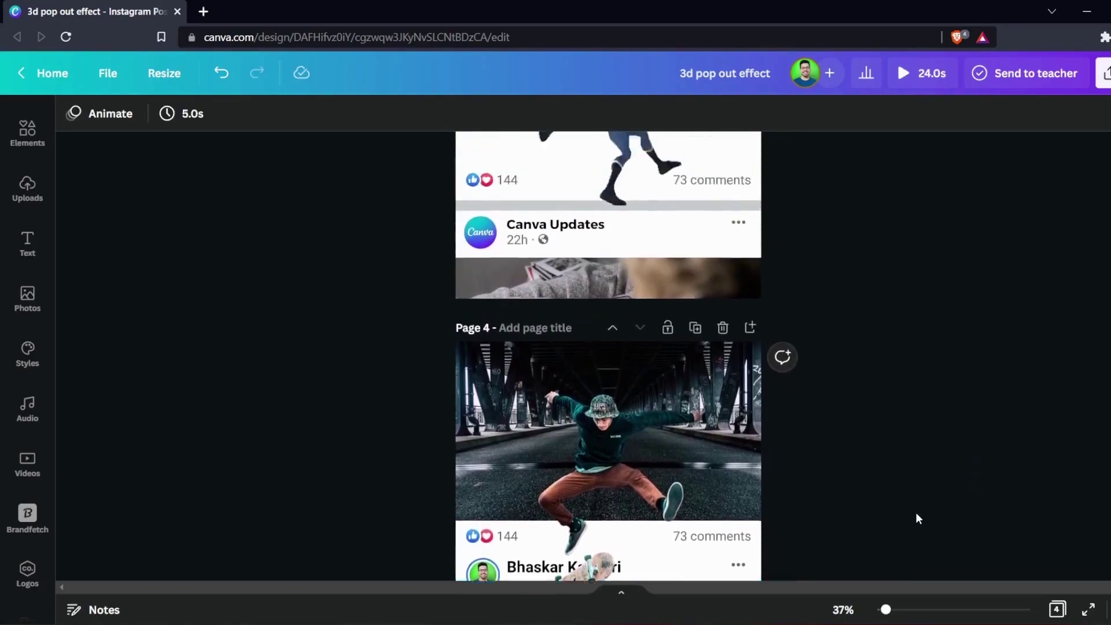
scroll(915, 519, up, 2)
scroll(915, 514, up, 3)
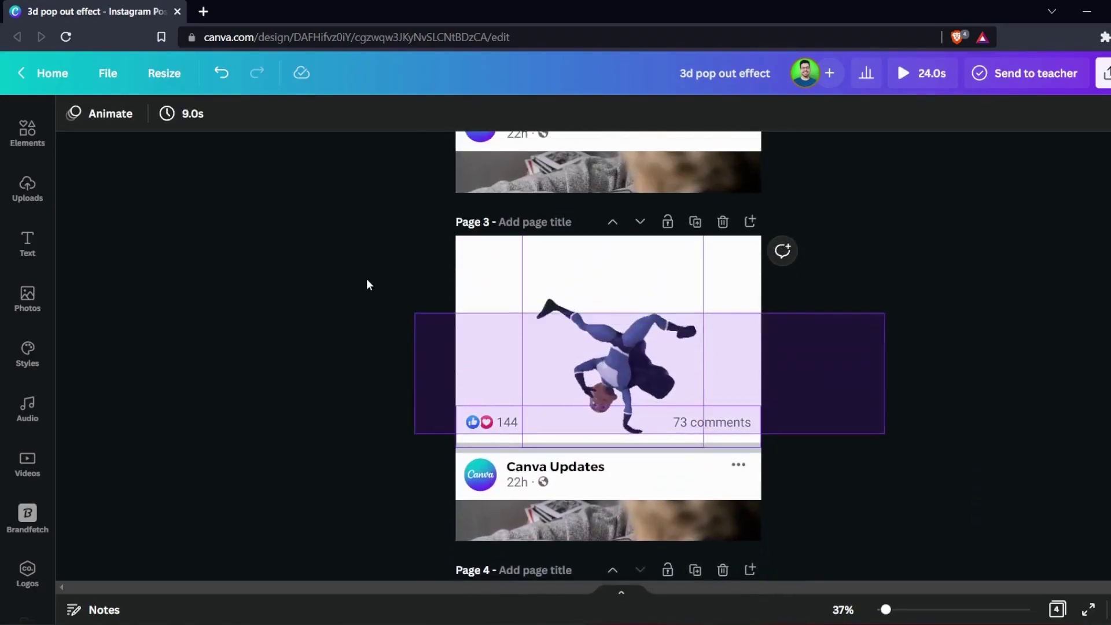
Search stock videos for '3d' and drag the superhero breakdance clip onto page 3.
drag(366, 279, 817, 429)
click(910, 440)
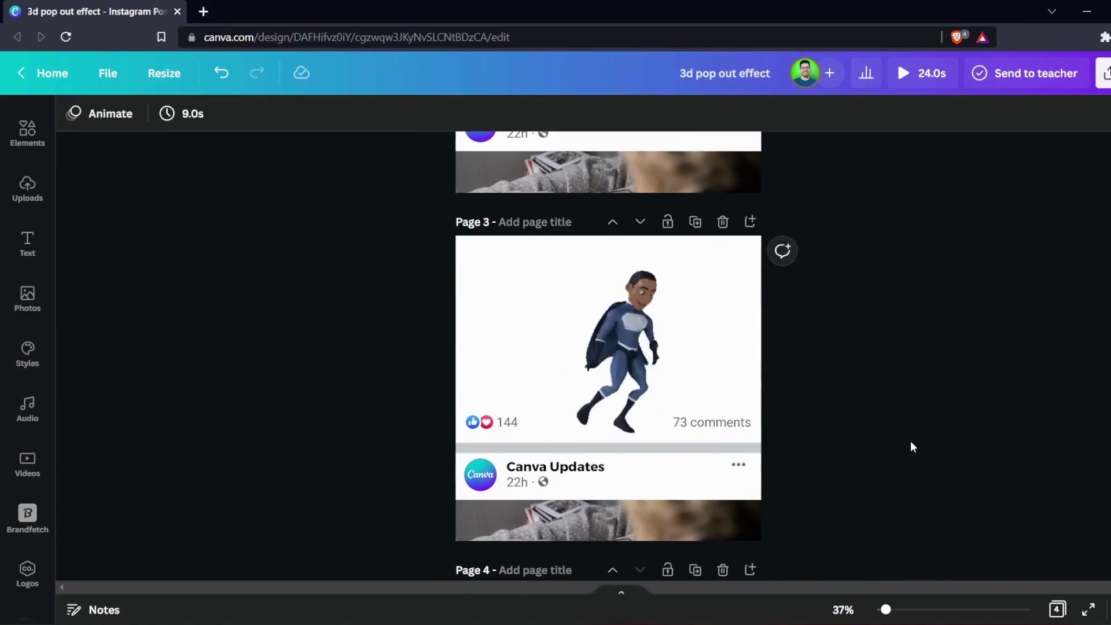
click(27, 458)
click(164, 123)
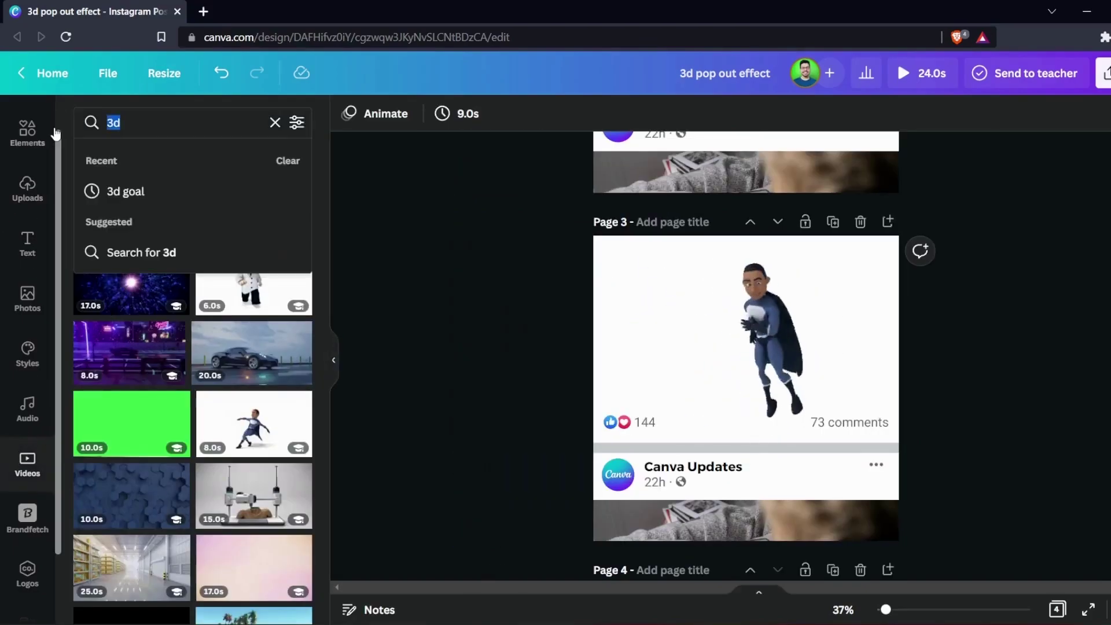
text(3d)
key(Return)
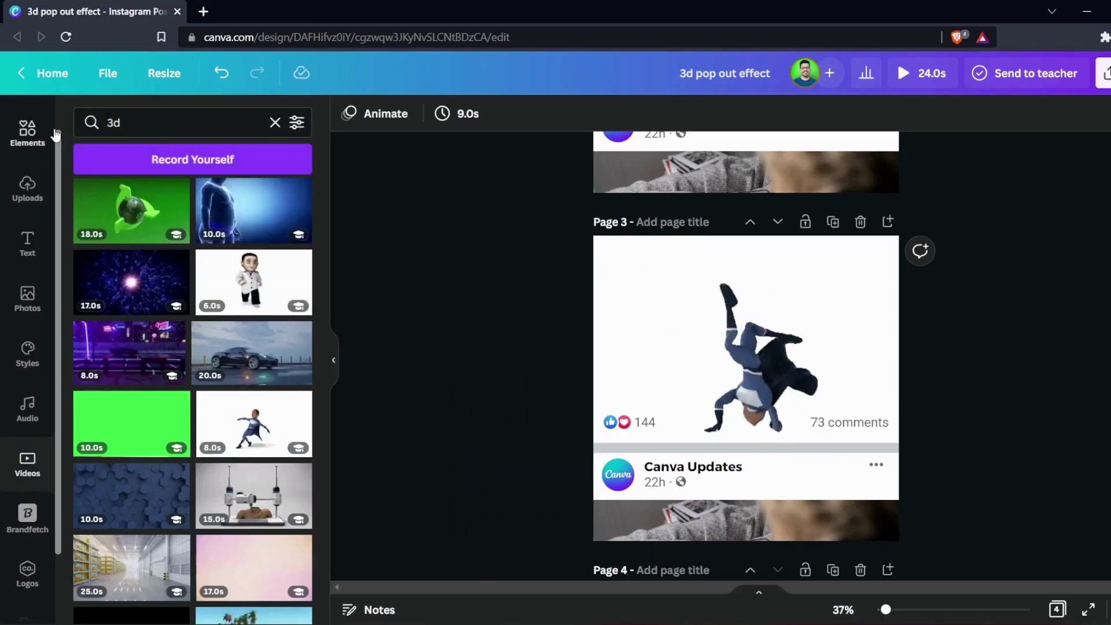
mouse_move(252, 423)
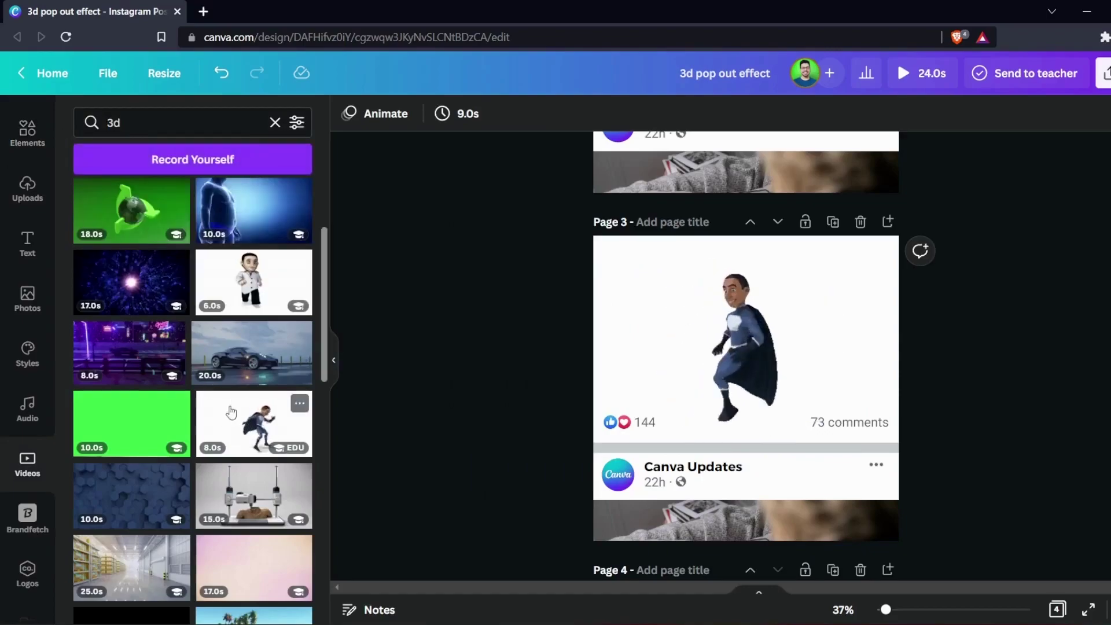
click(298, 402)
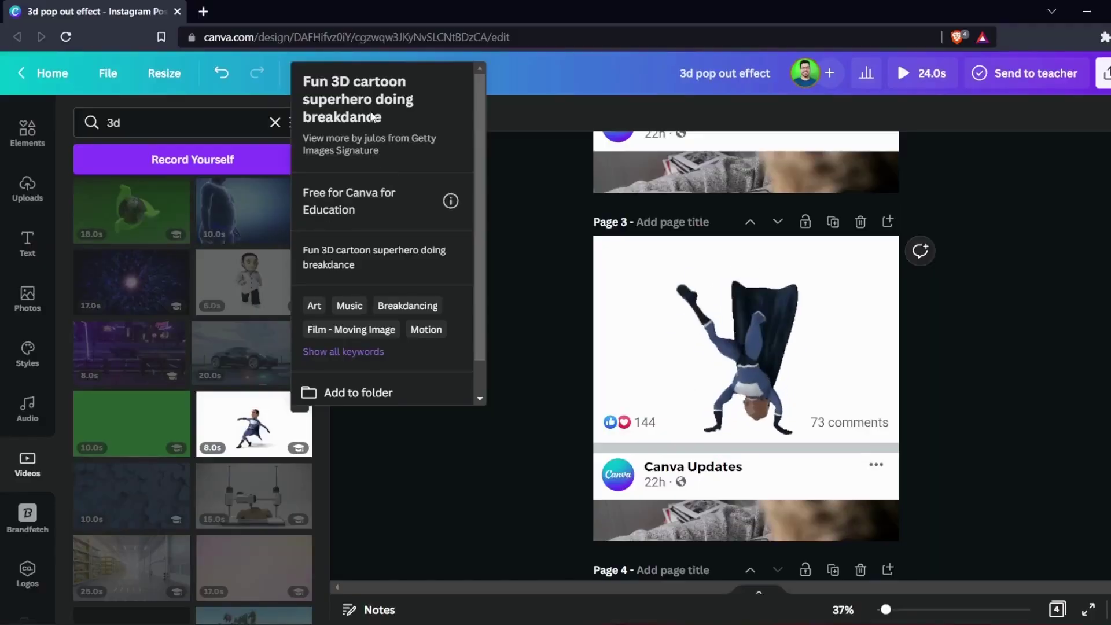
click(380, 491)
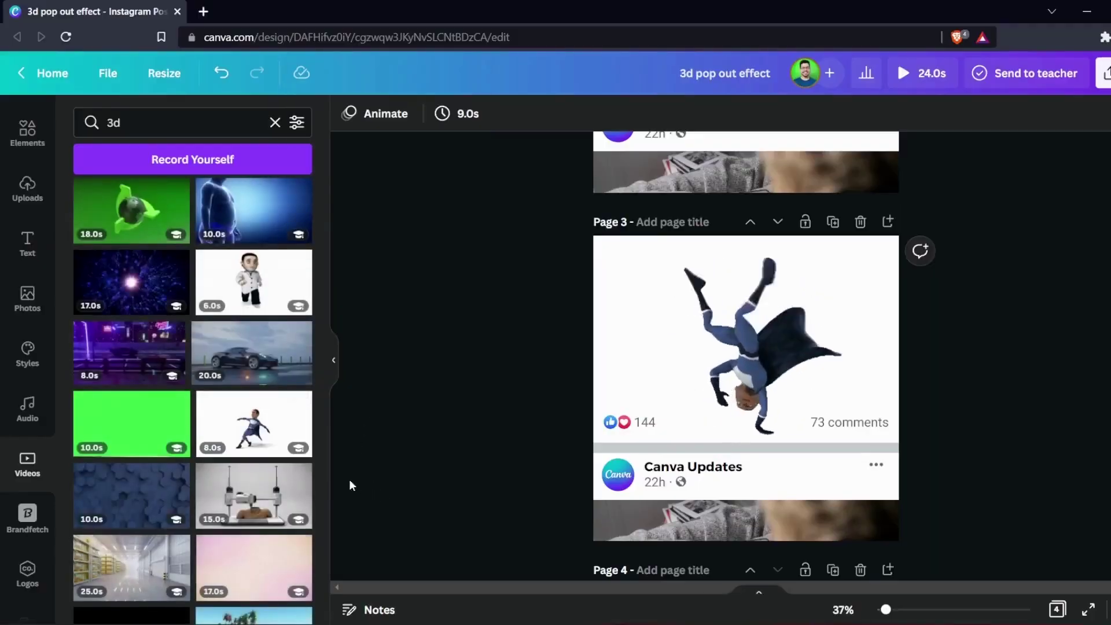
mouse_move(254, 423)
mouse_down()
mouse_move(751, 376)
mouse_move(788, 351)
mouse_move(804, 490)
mouse_move(790, 560)
mouse_up()
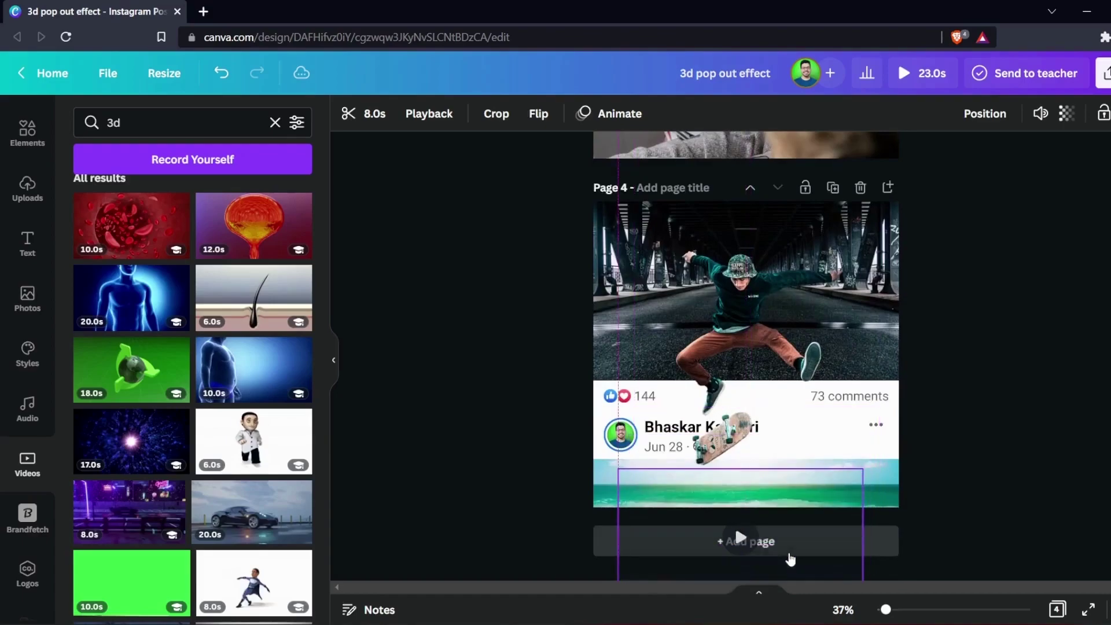
Add page 5 and set the superhero breakdance video as its full-page background, nudging the framing.
click(747, 541)
scroll(763, 347, up, 2)
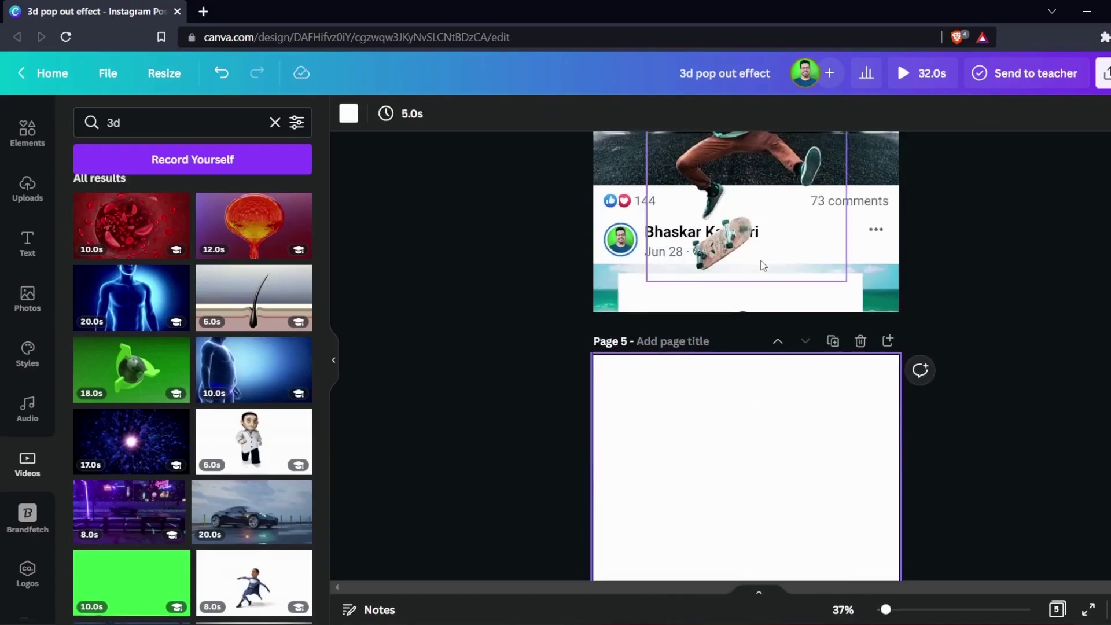
drag(775, 291, 746, 434)
right_click(781, 396)
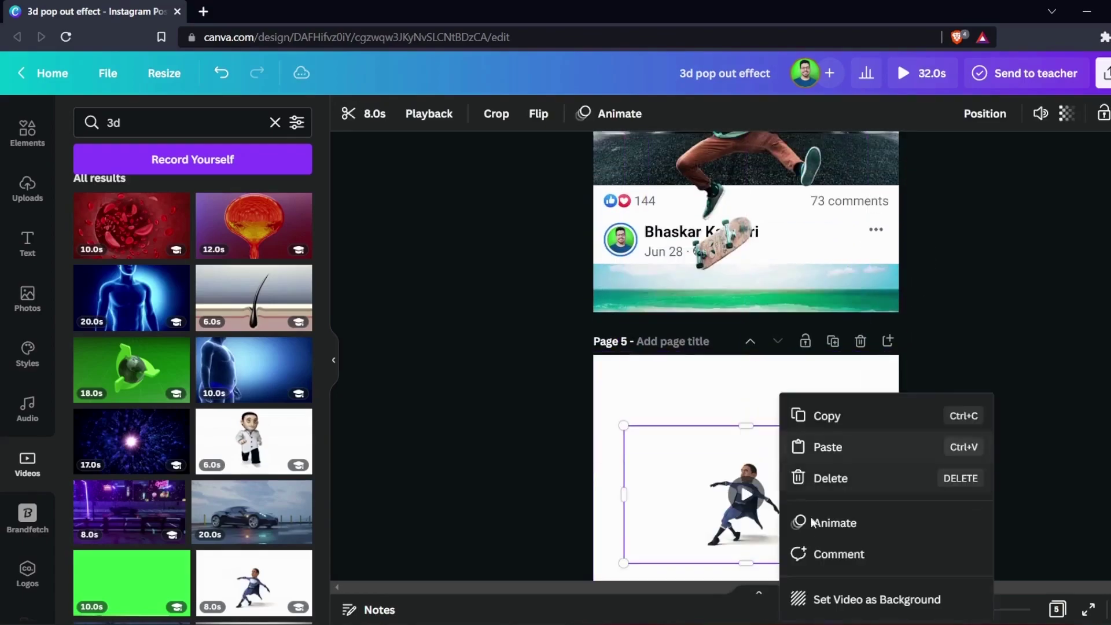
click(846, 599)
scroll(887, 542, down, 2)
double_click(785, 399)
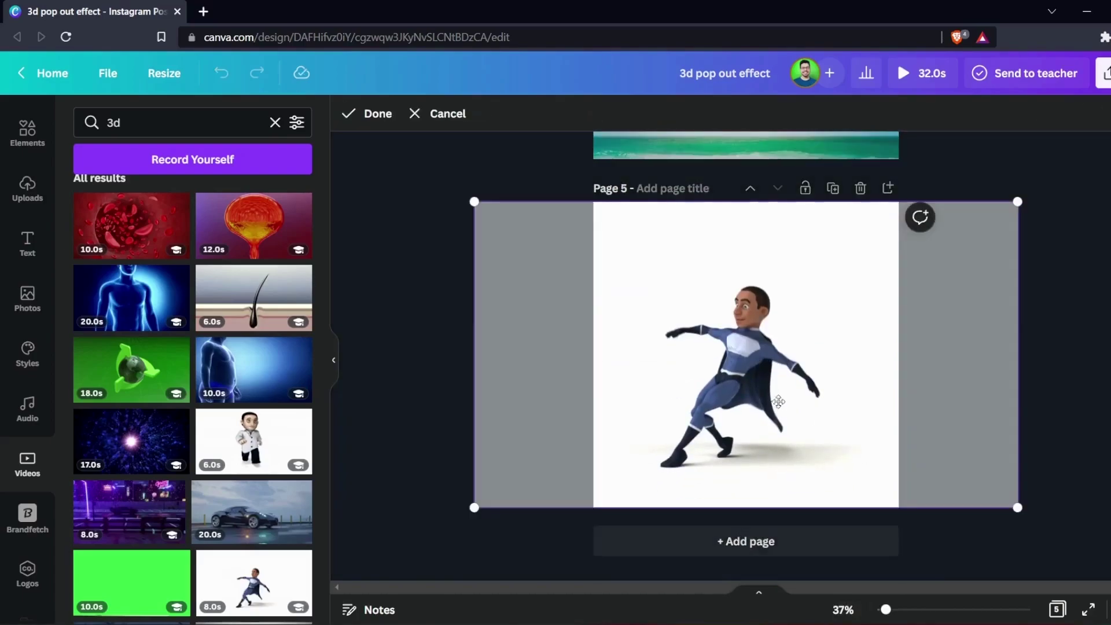
drag(791, 402, 792, 405)
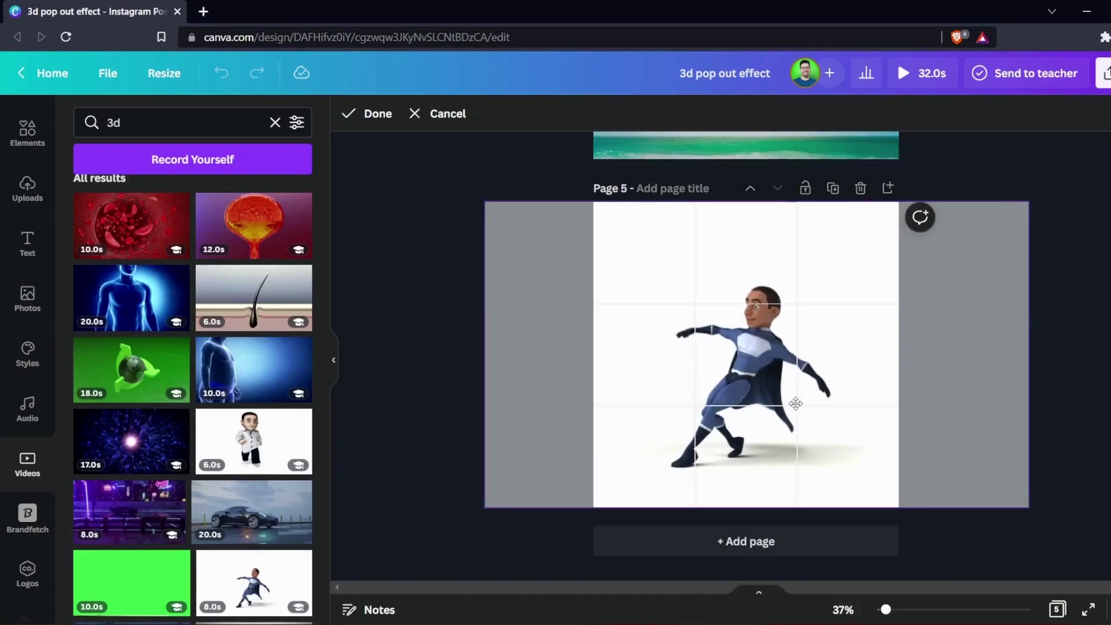
click(1091, 490)
Set the MP4 download to page 5 only, then close the video search results.
click(1104, 74)
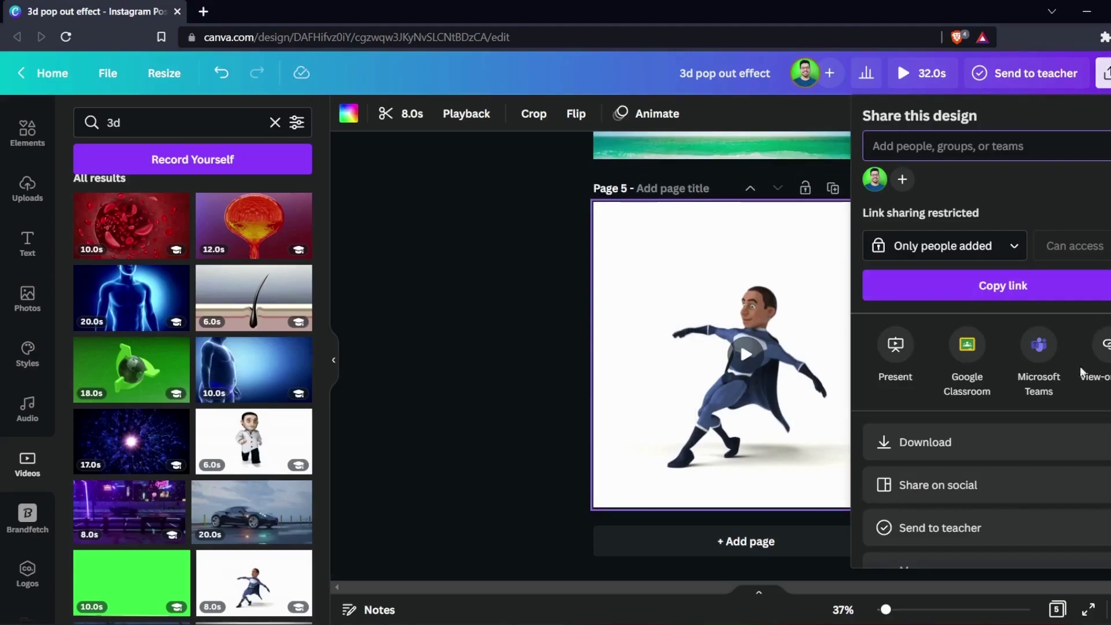
click(1058, 450)
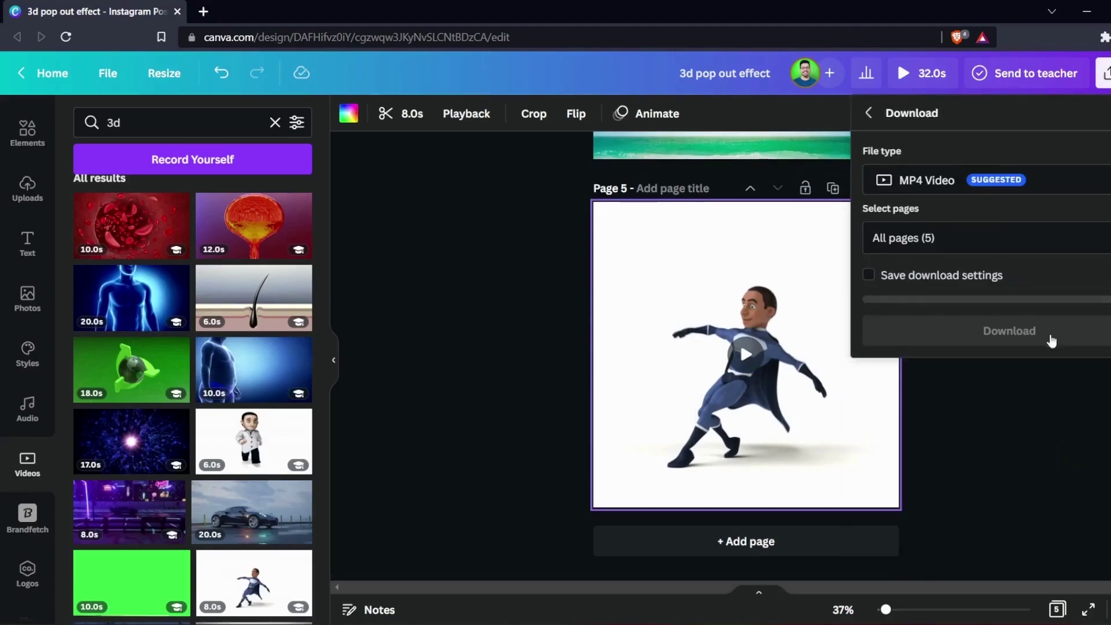
click(1076, 238)
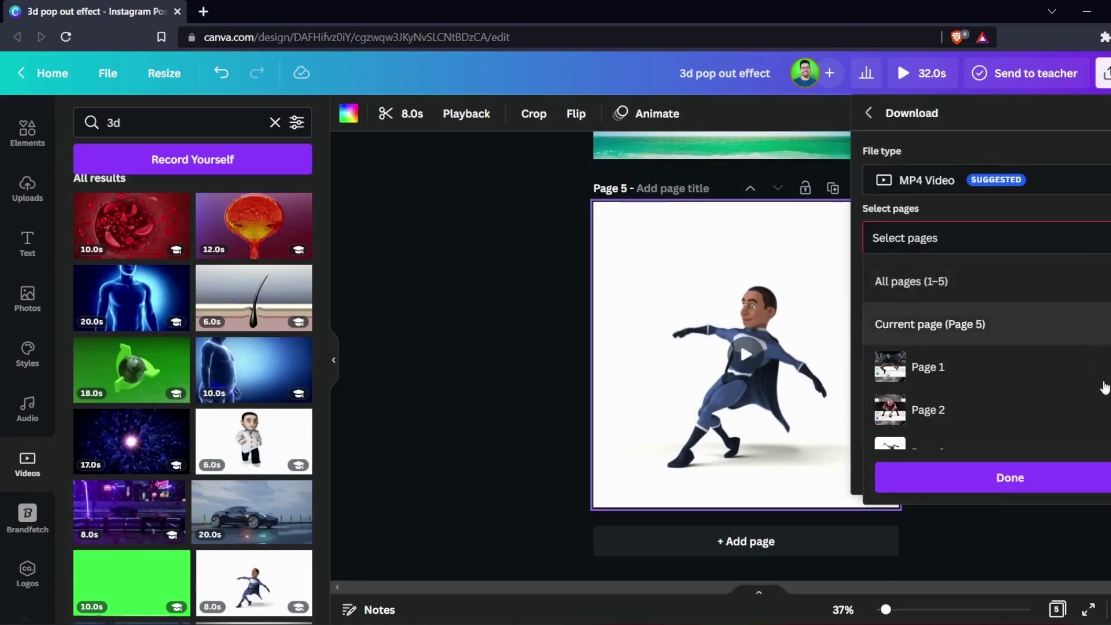
scroll(1104, 386, down, 3)
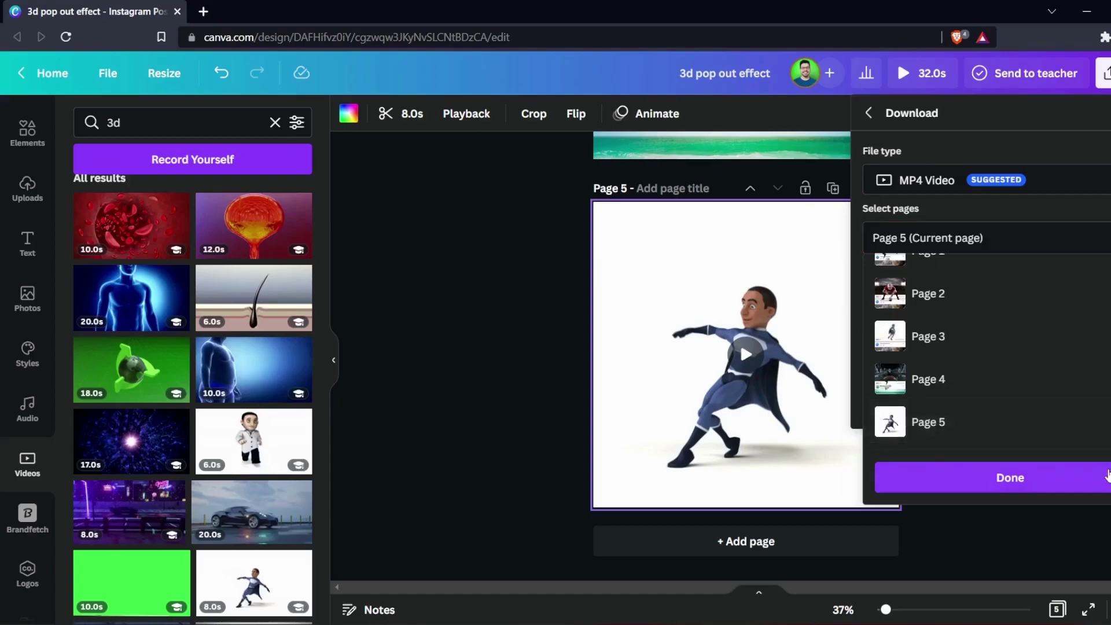
click(1011, 478)
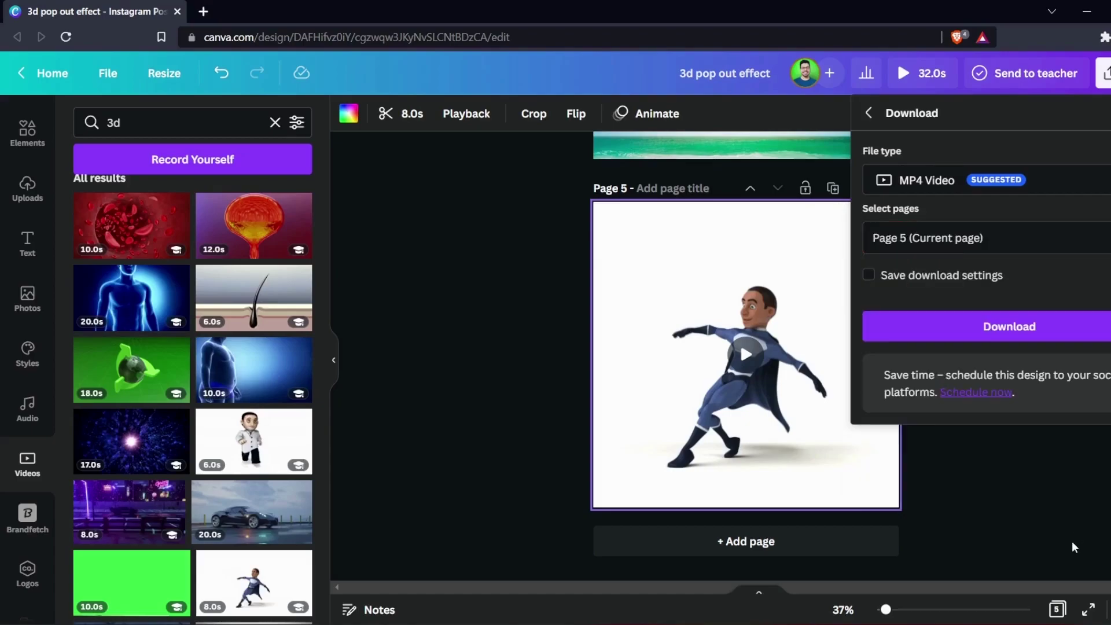
click(438, 294)
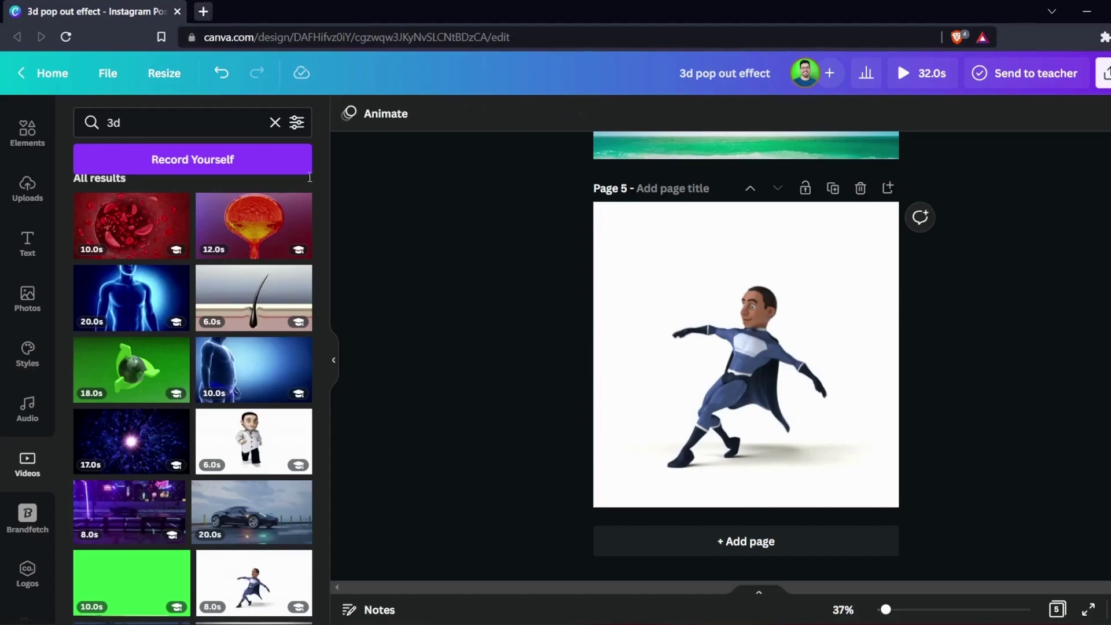
click(333, 359)
Open the Unscreen background remover site in a new Brave tab from the 'unsc' suggestion.
click(315, 39)
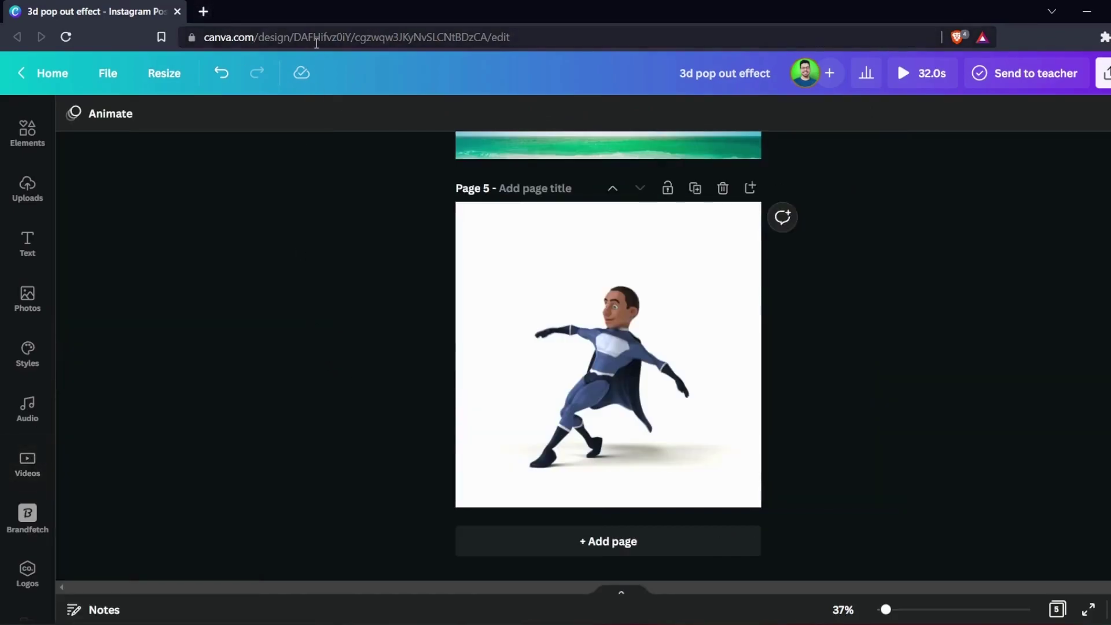
text(unsc)
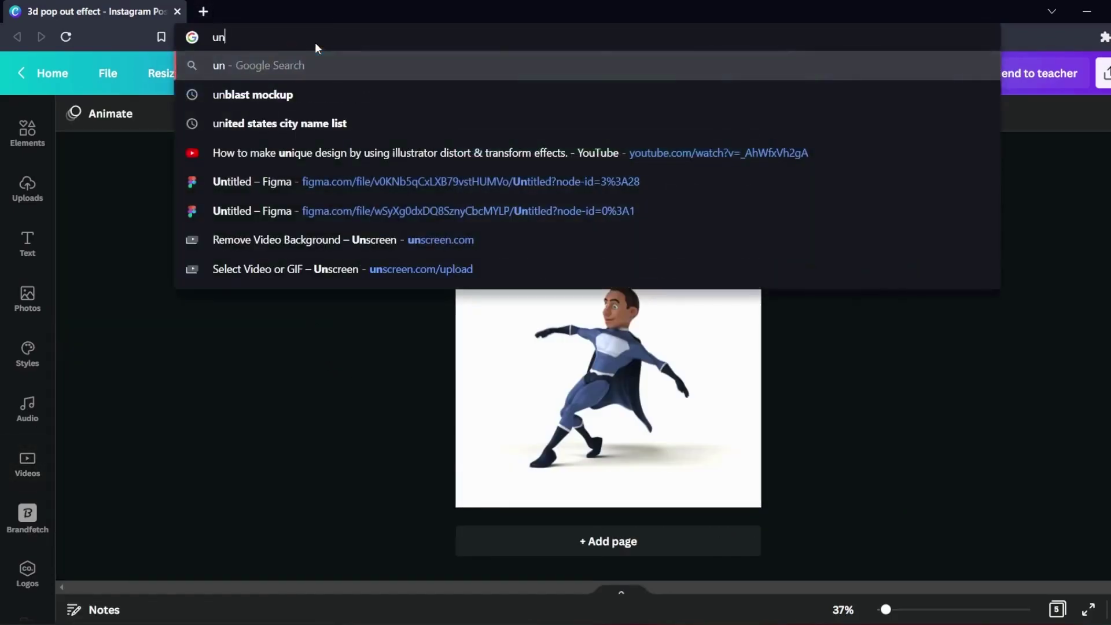
key(Down)
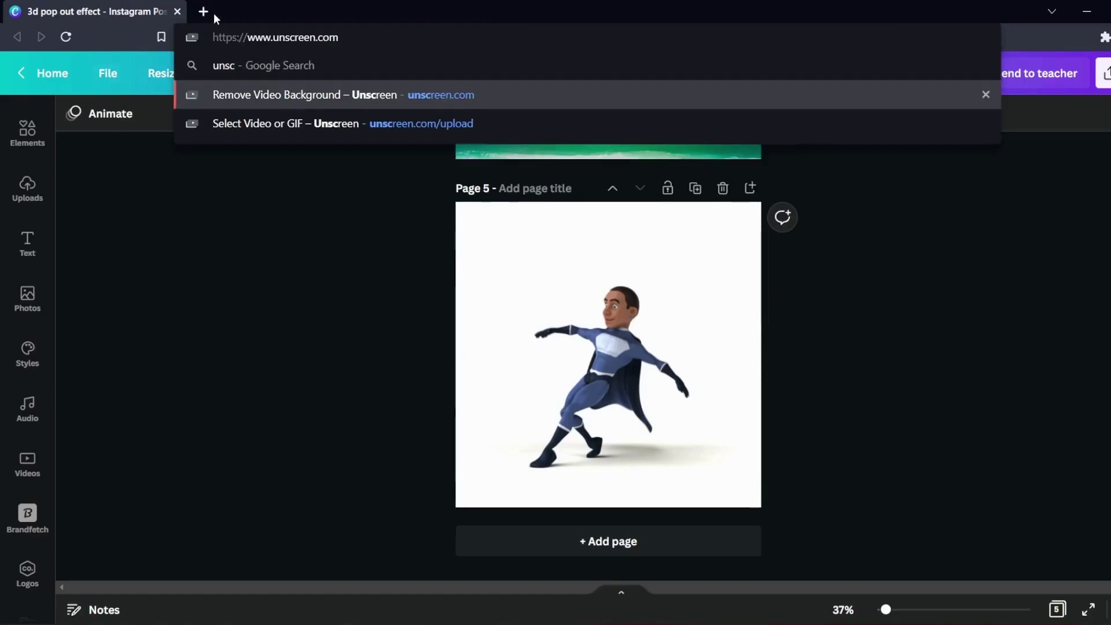
key(alt+Return)
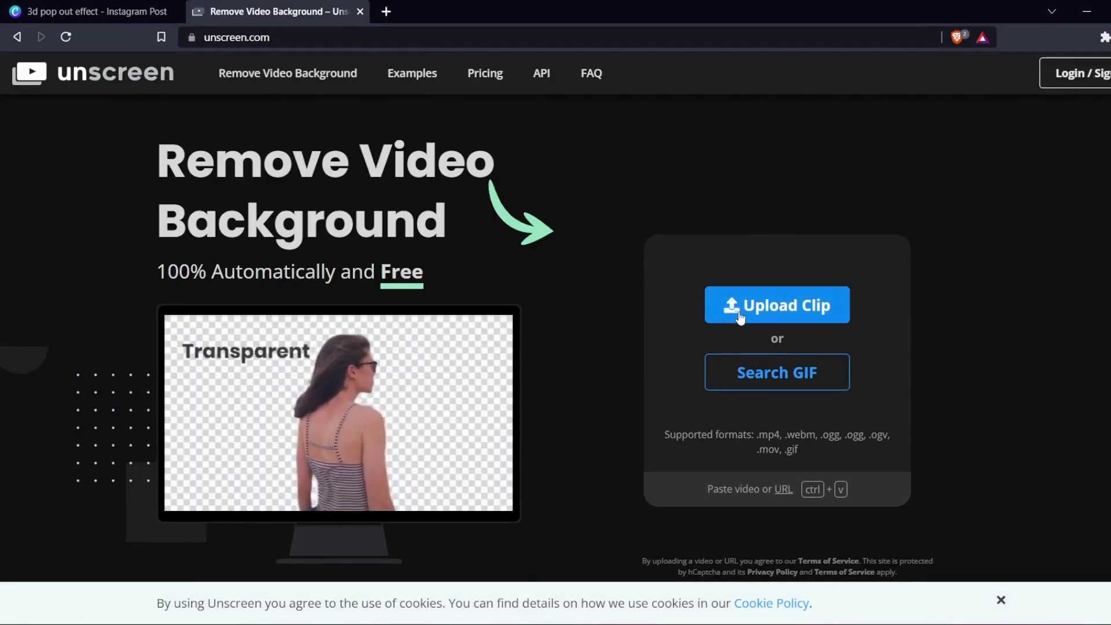
Upload the 3D superhero MP4 to Unscreen, pick GIF from the download formats, and return to Canva.
click(740, 313)
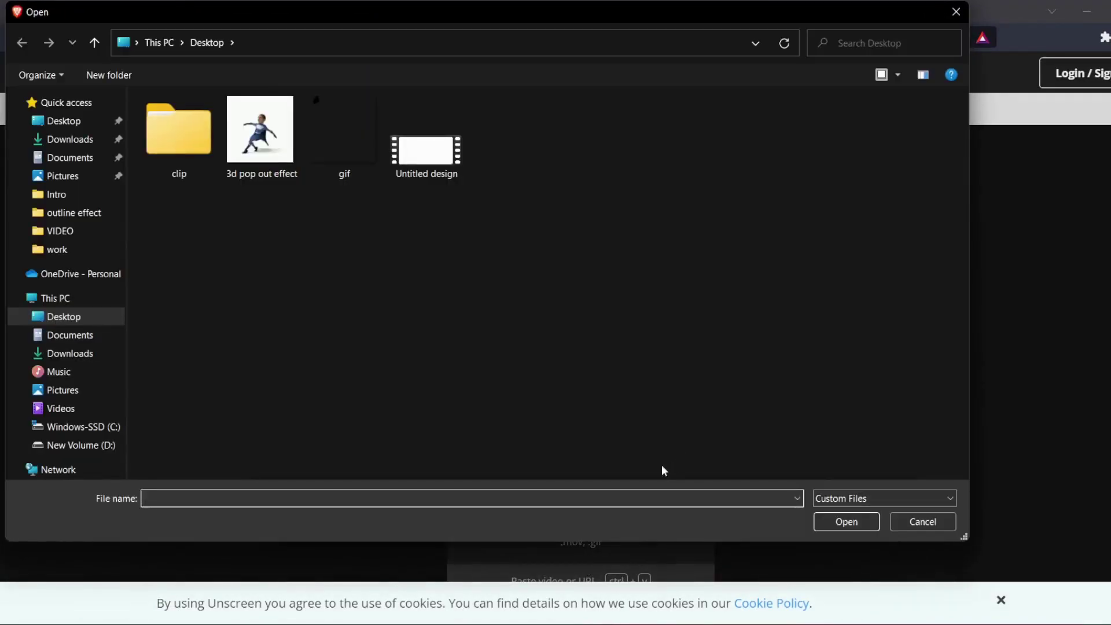
double_click(257, 152)
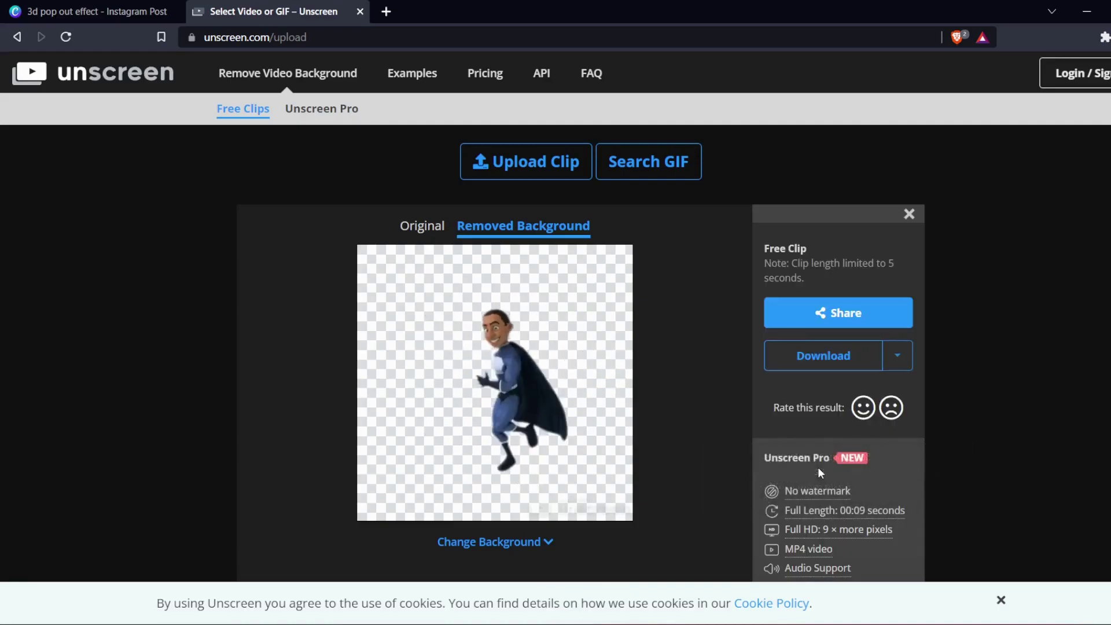
click(897, 355)
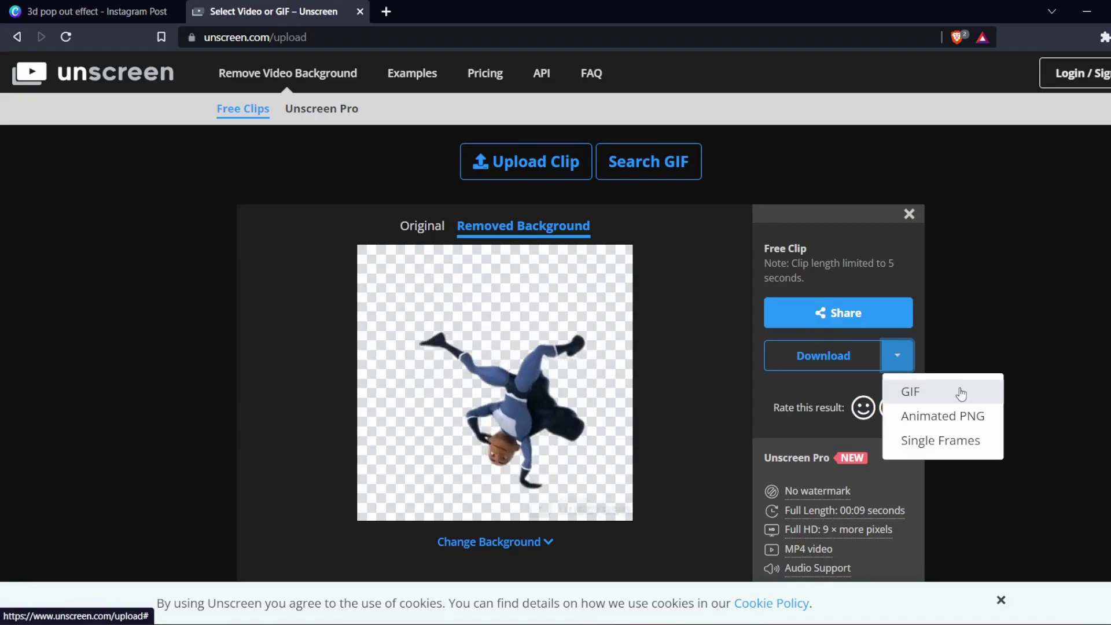
click(145, 12)
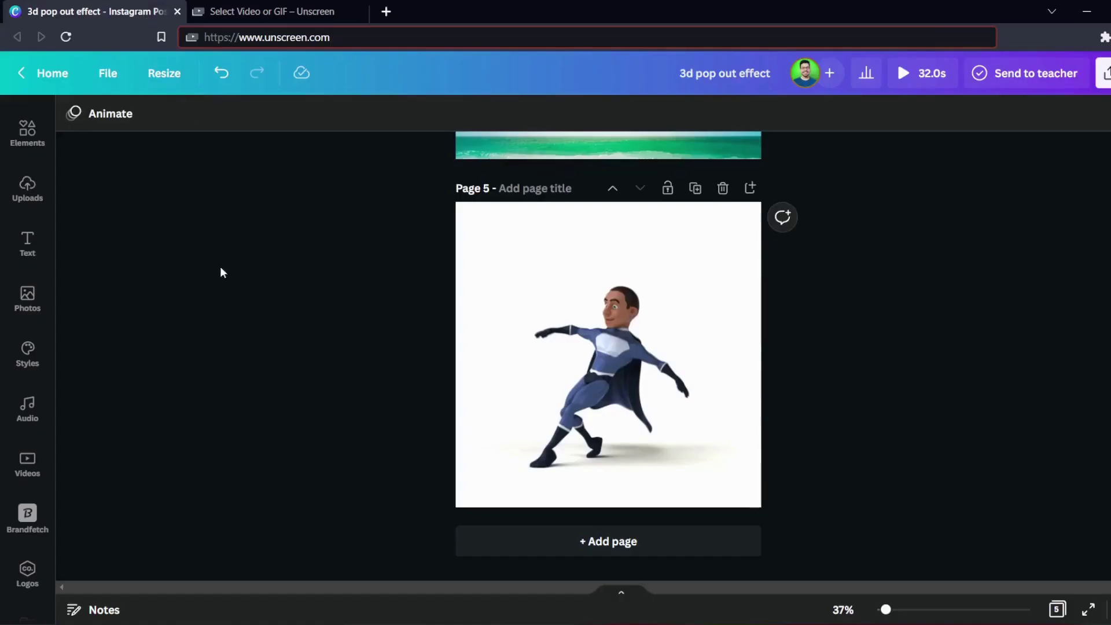
Delete the original superhero video and add the background-removed superhero GIF from Uploads.
click(474, 358)
key(Delete)
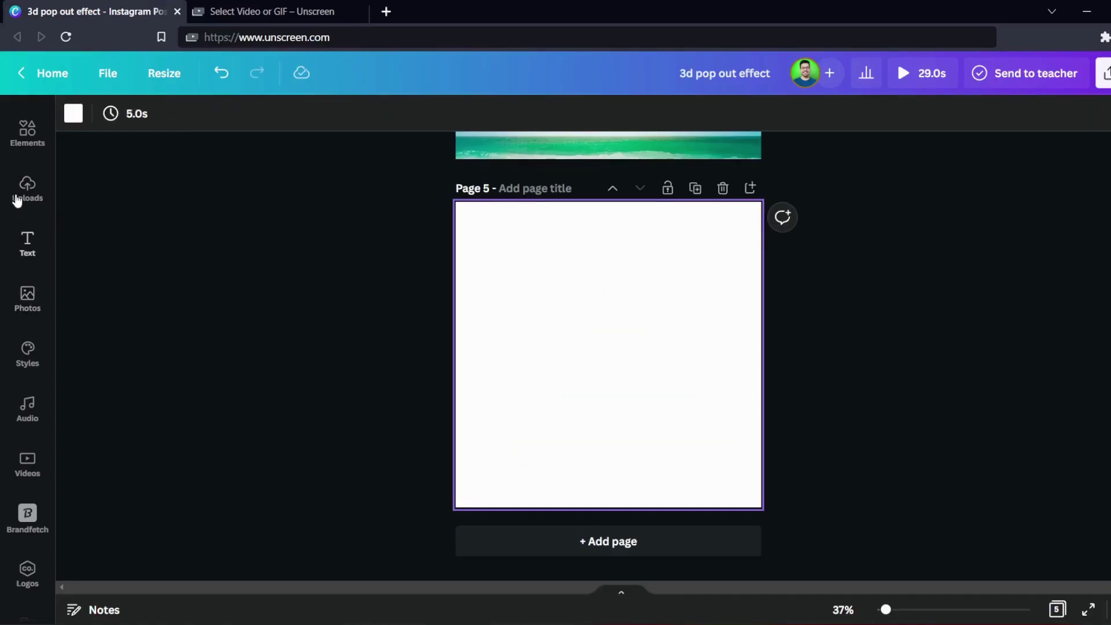
click(28, 191)
click(196, 235)
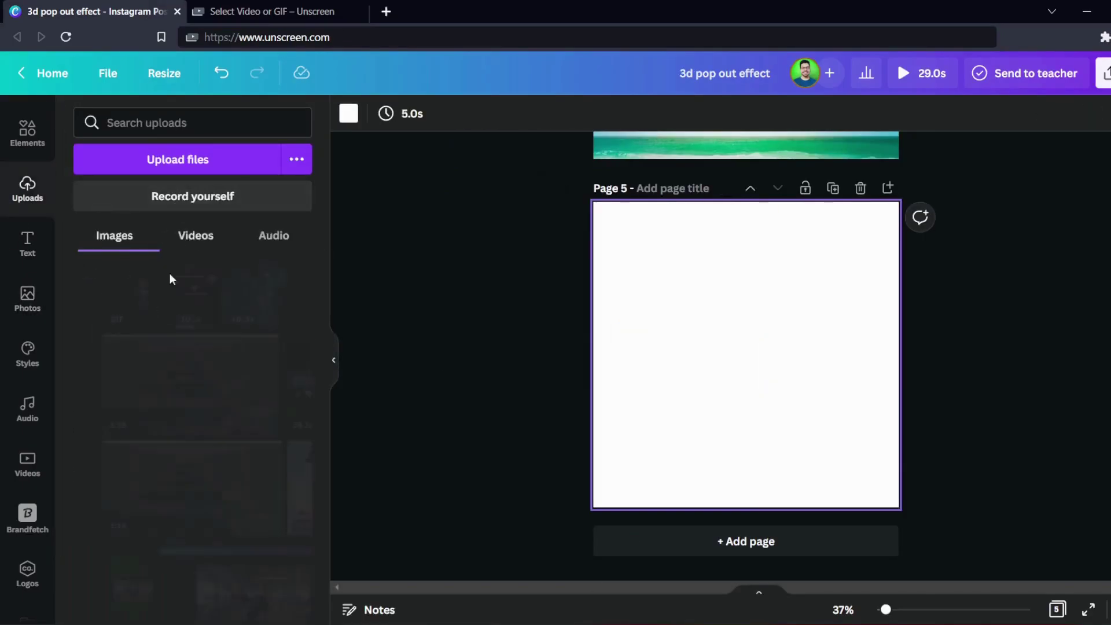
click(109, 296)
click(334, 378)
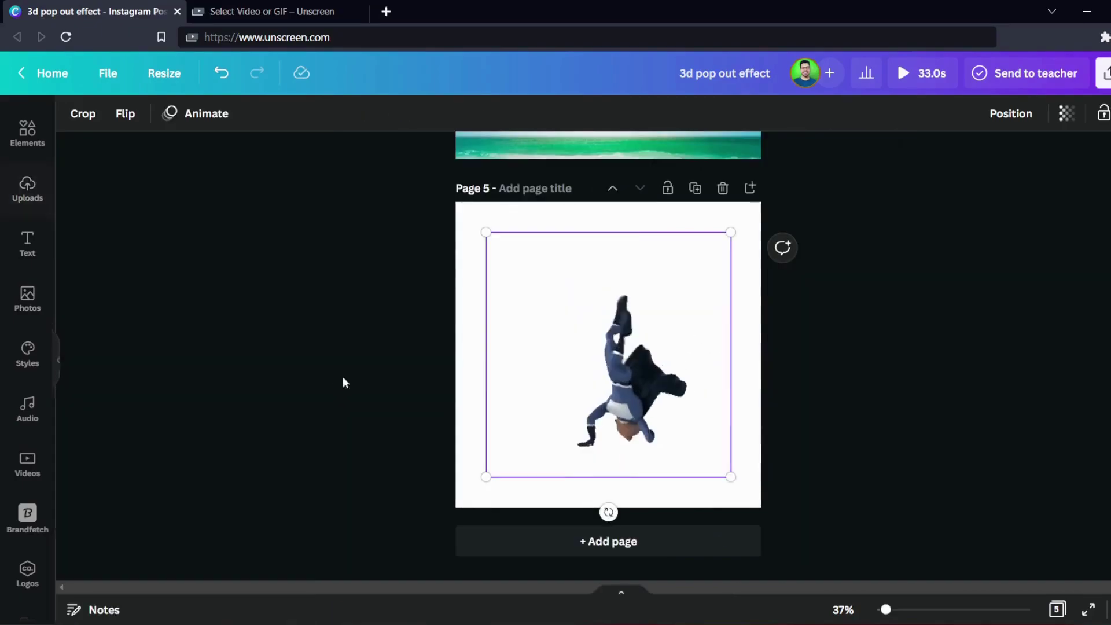
Crop the superhero GIF twice and move it toward the top of page 5.
drag(590, 385, 557, 354)
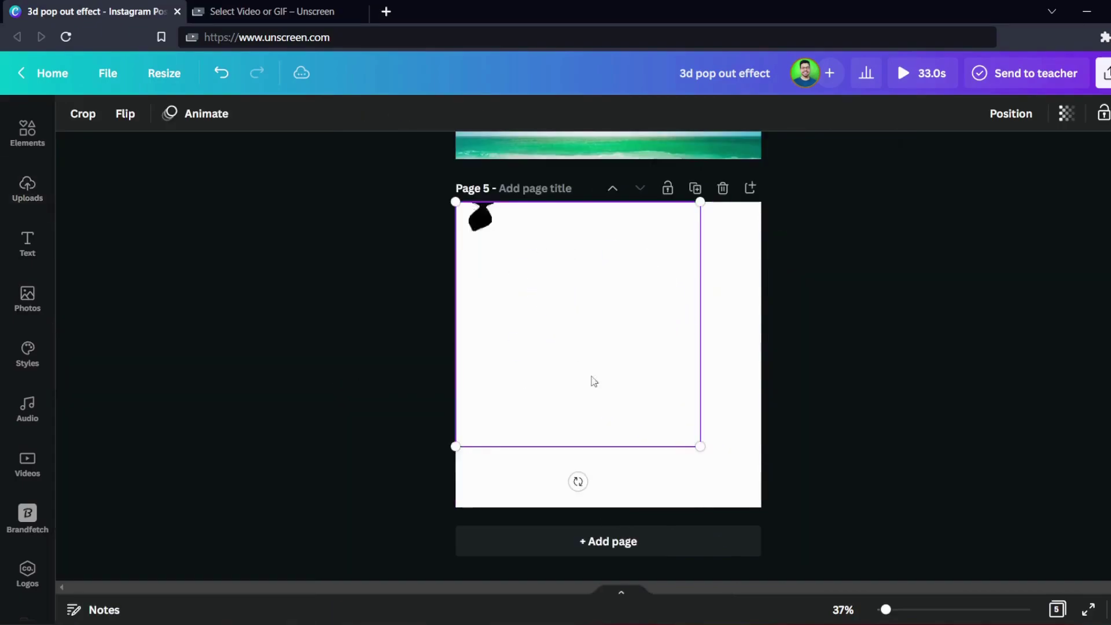
double_click(490, 229)
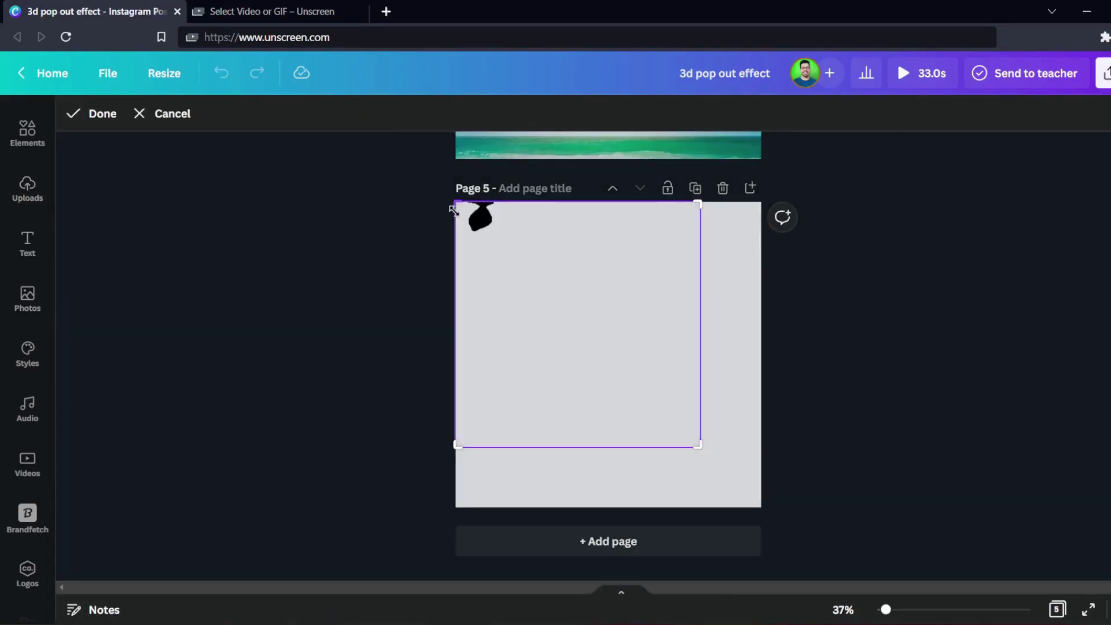
click(394, 261)
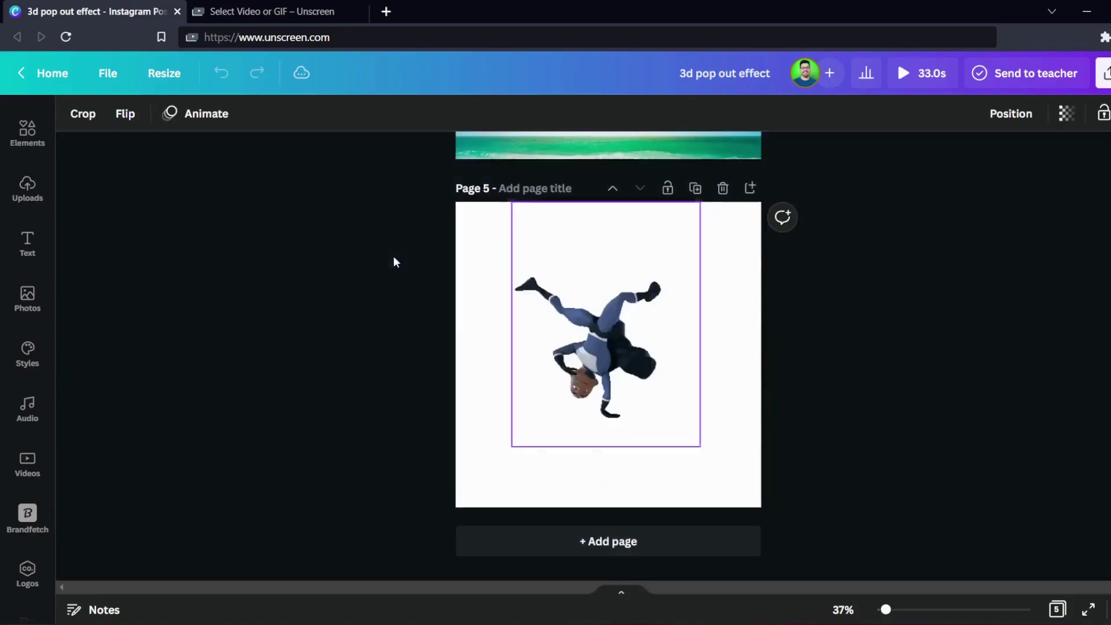
double_click(621, 434)
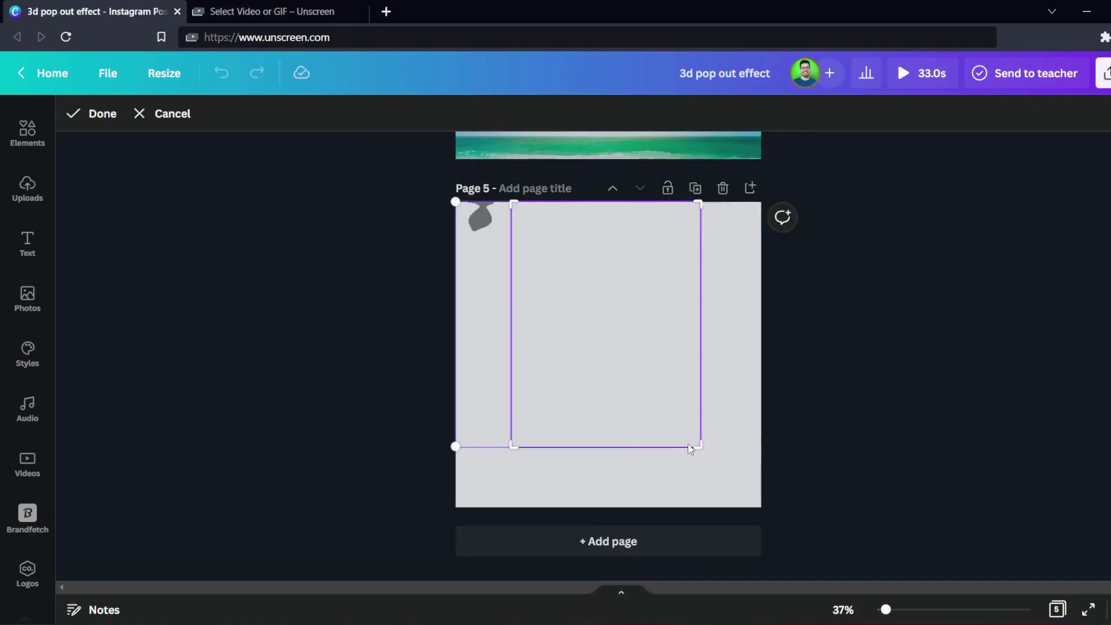
click(786, 434)
mouse_move(669, 382)
mouse_down()
mouse_move(587, 352)
mouse_move(674, 363)
mouse_up()
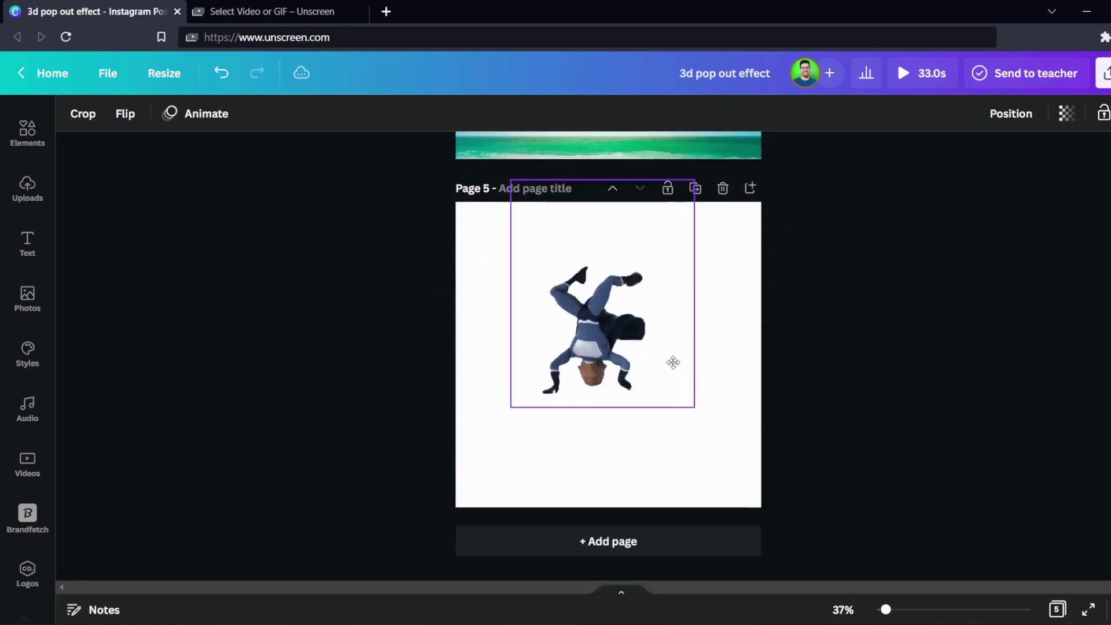
Review the page 5 background colour choices, leaving the page plain white.
click(698, 444)
click(76, 111)
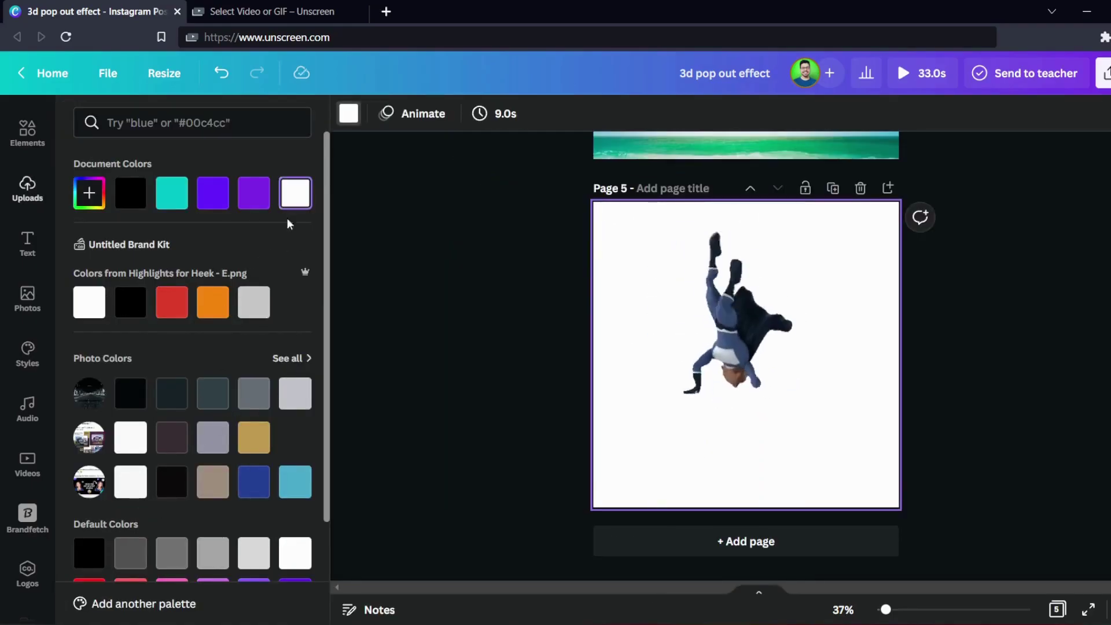
click(511, 367)
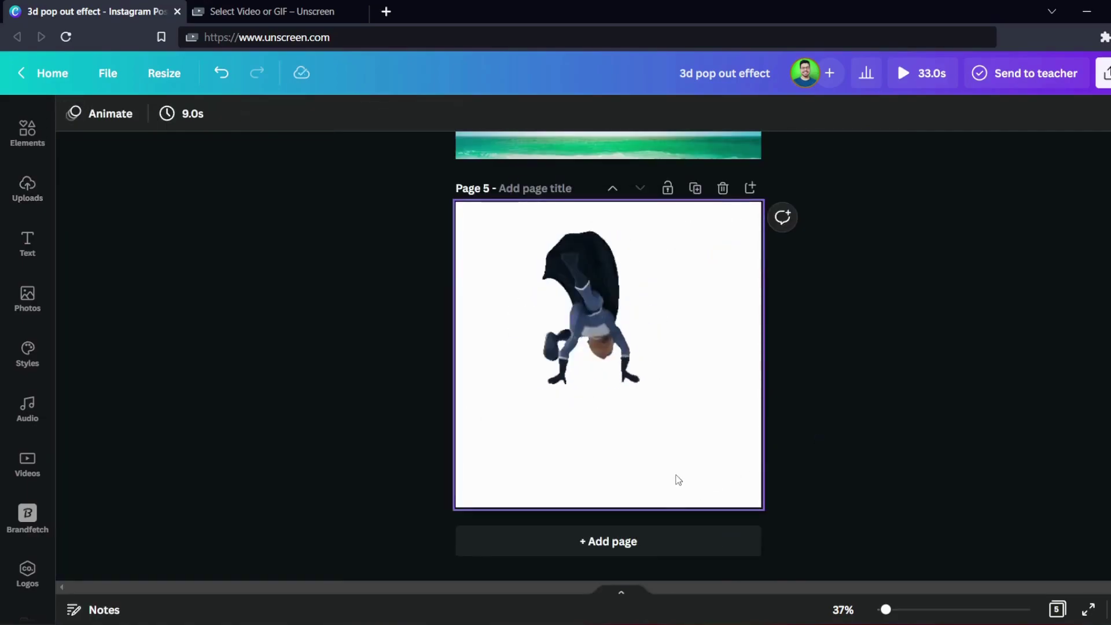
scroll(359, 381, up, 3)
scroll(414, 398, up, 3)
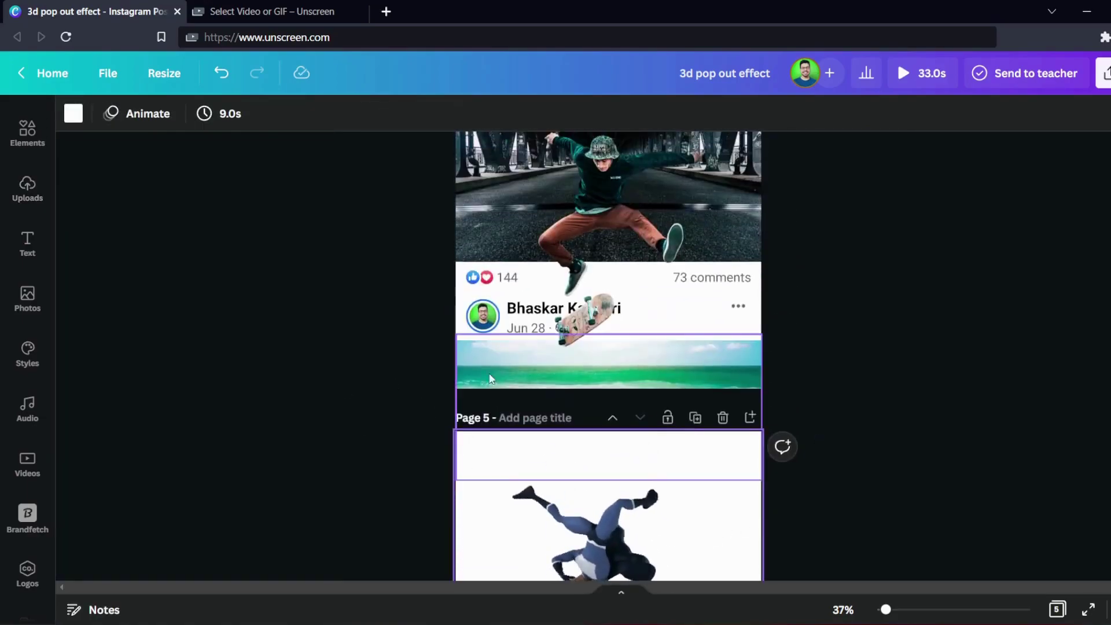
Paste page 4's post frame pieces onto page 5 and send them behind the GIF.
click(625, 218)
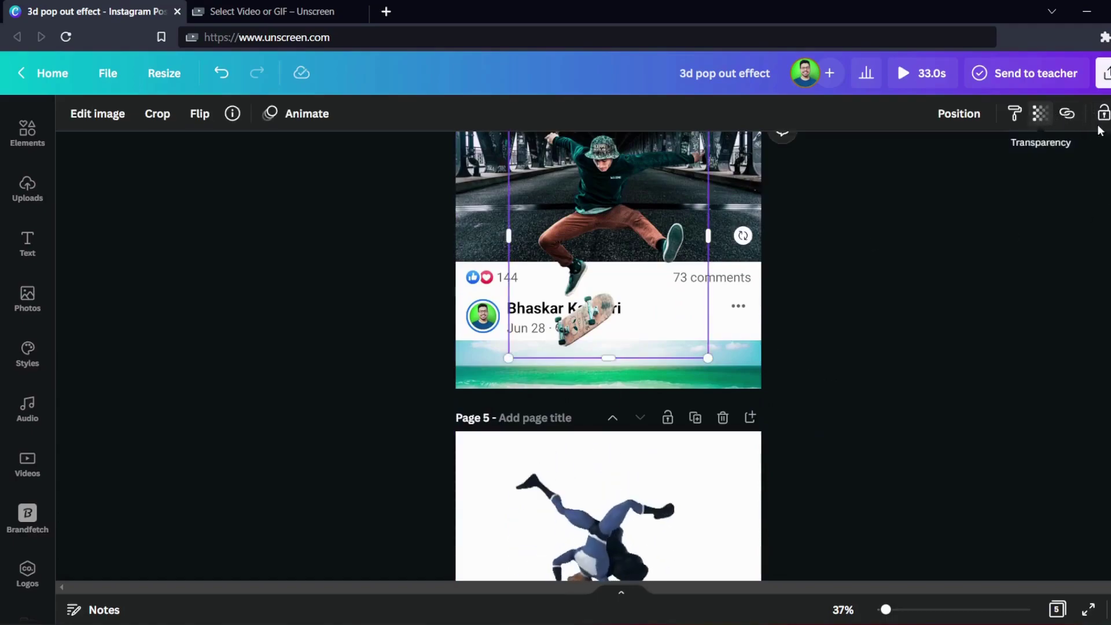
drag(853, 416, 367, 271)
scroll(607, 391, down, 3)
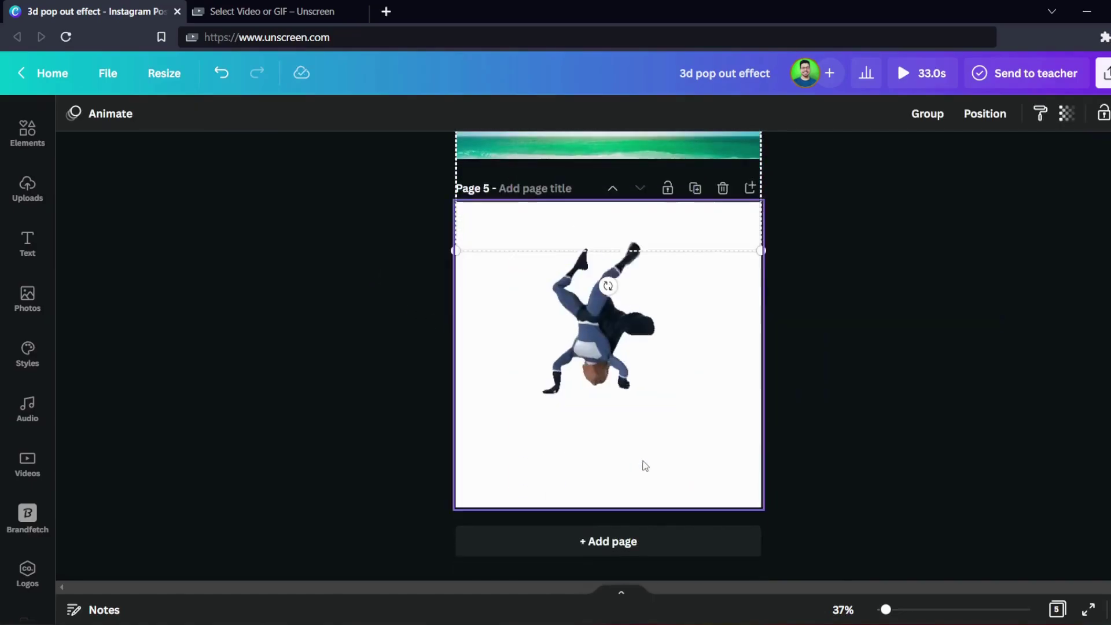
click(656, 471)
key(ctrl+v)
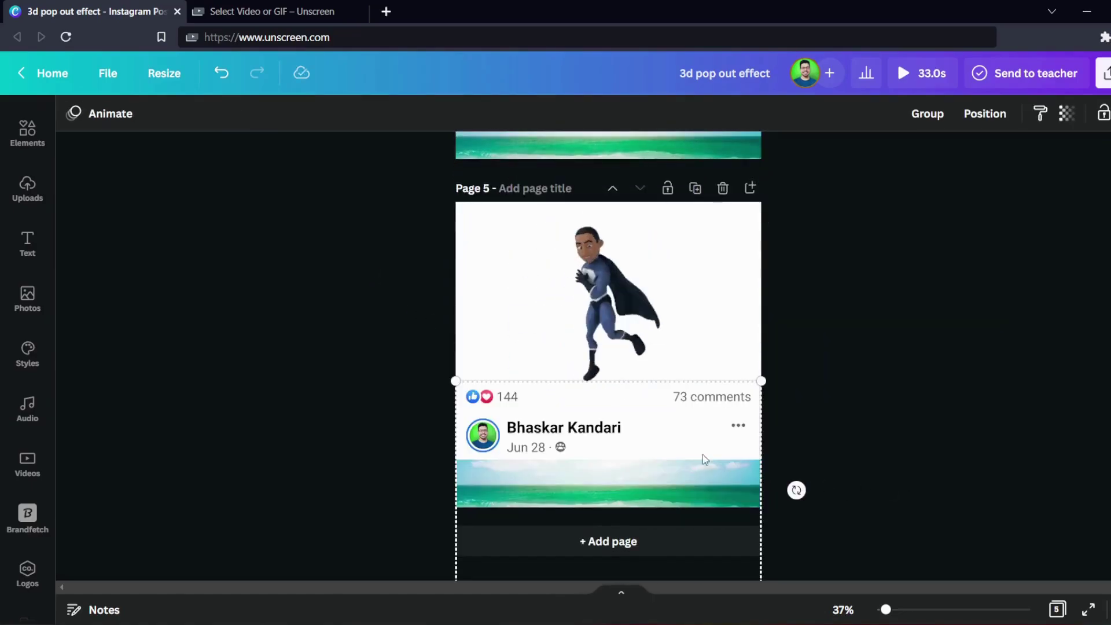
right_click(626, 412)
click(694, 462)
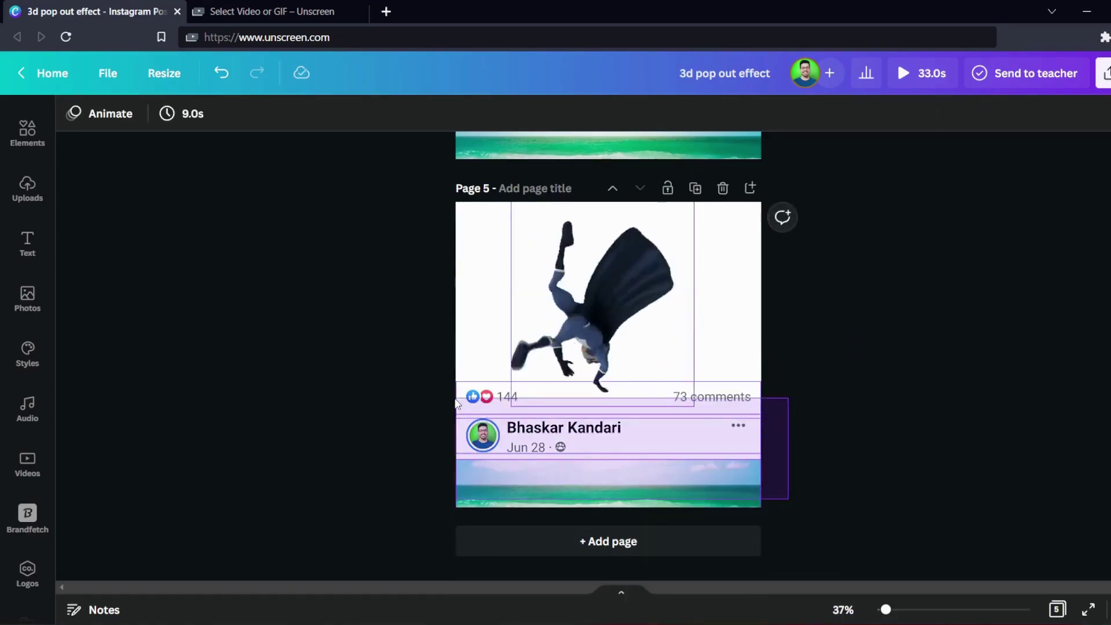
Resize and shift the superhero GIF so it pops out over the post frame.
mouse_move(788, 499)
mouse_down()
mouse_move(616, 453)
mouse_move(657, 452)
mouse_up()
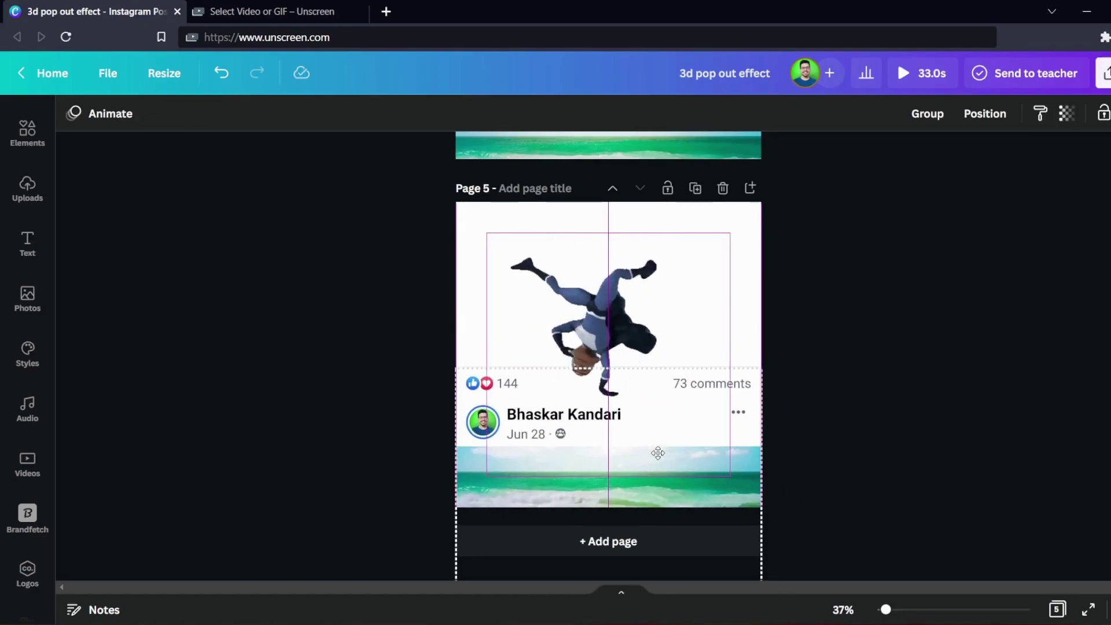
click(695, 364)
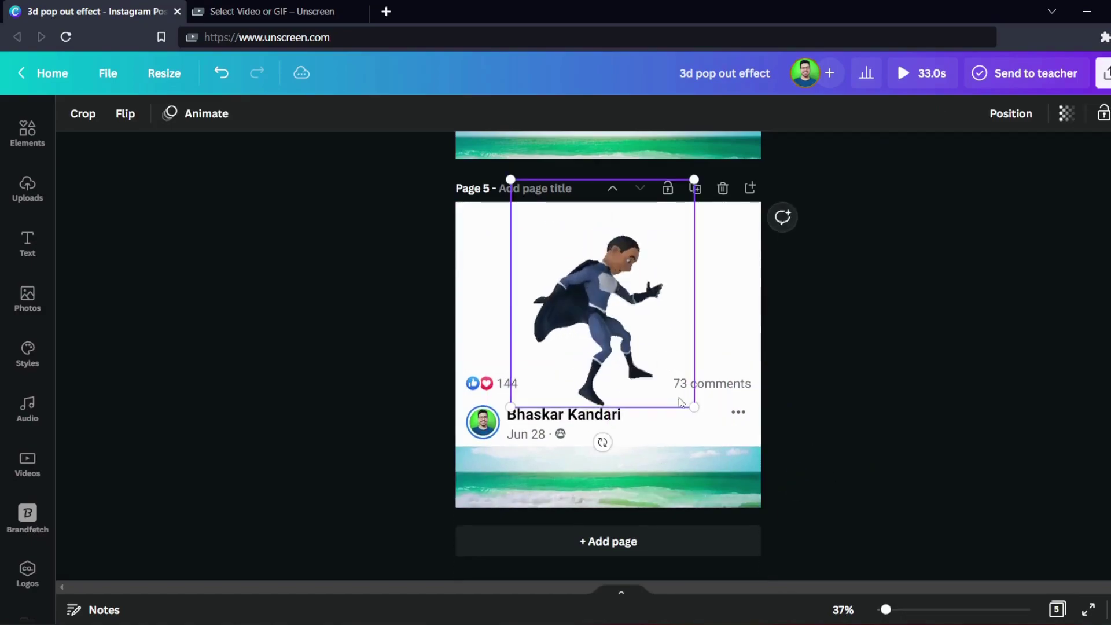
drag(733, 382, 695, 413)
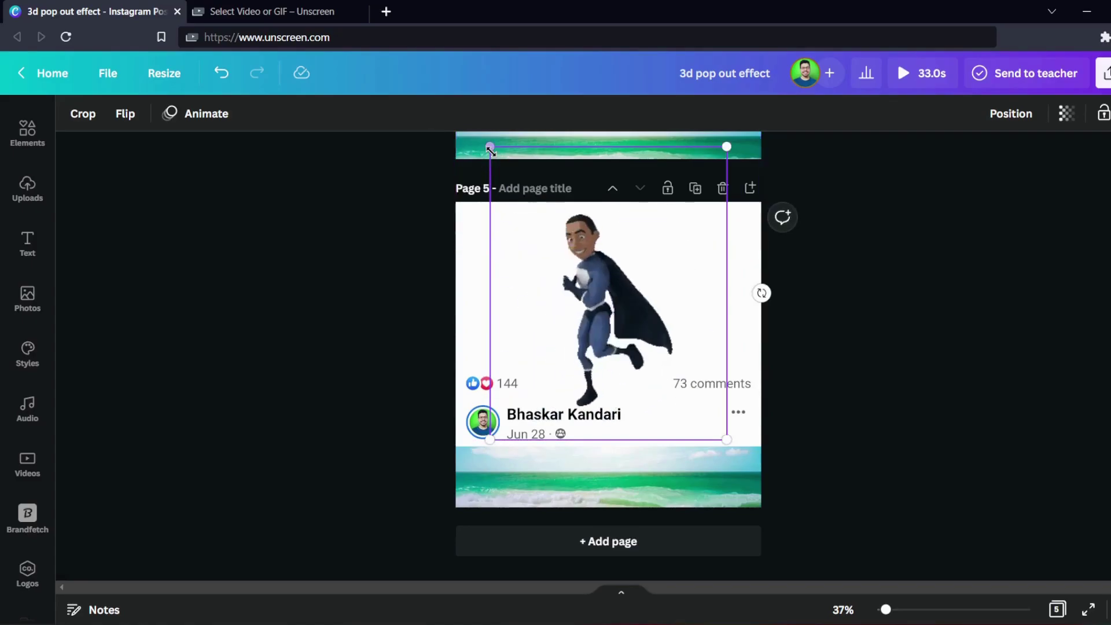
drag(492, 148, 506, 166)
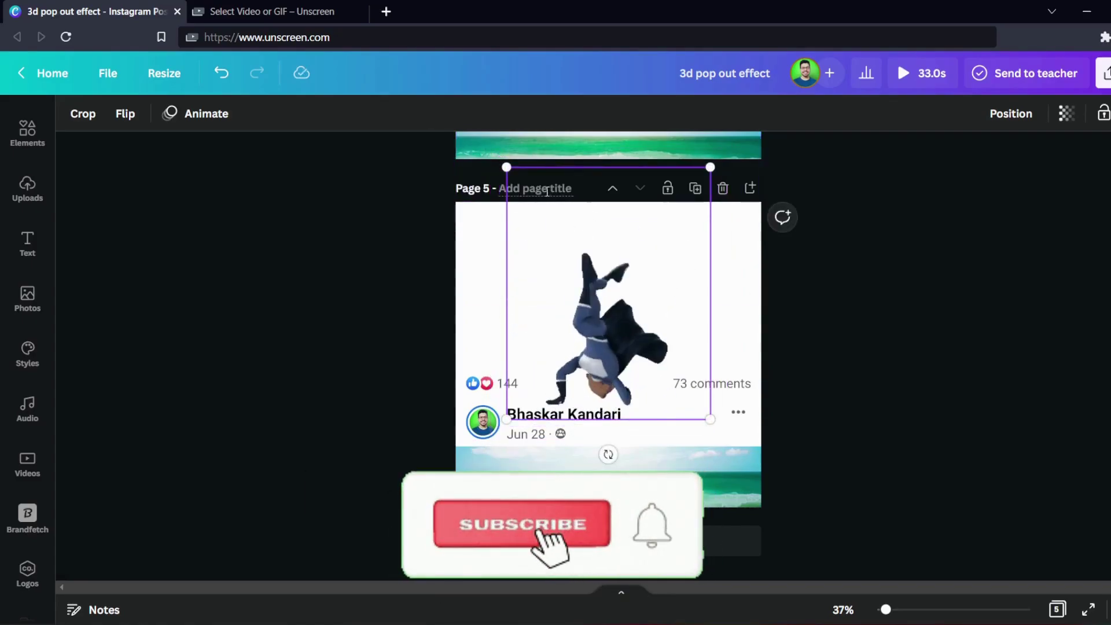
drag(603, 274, 593, 269)
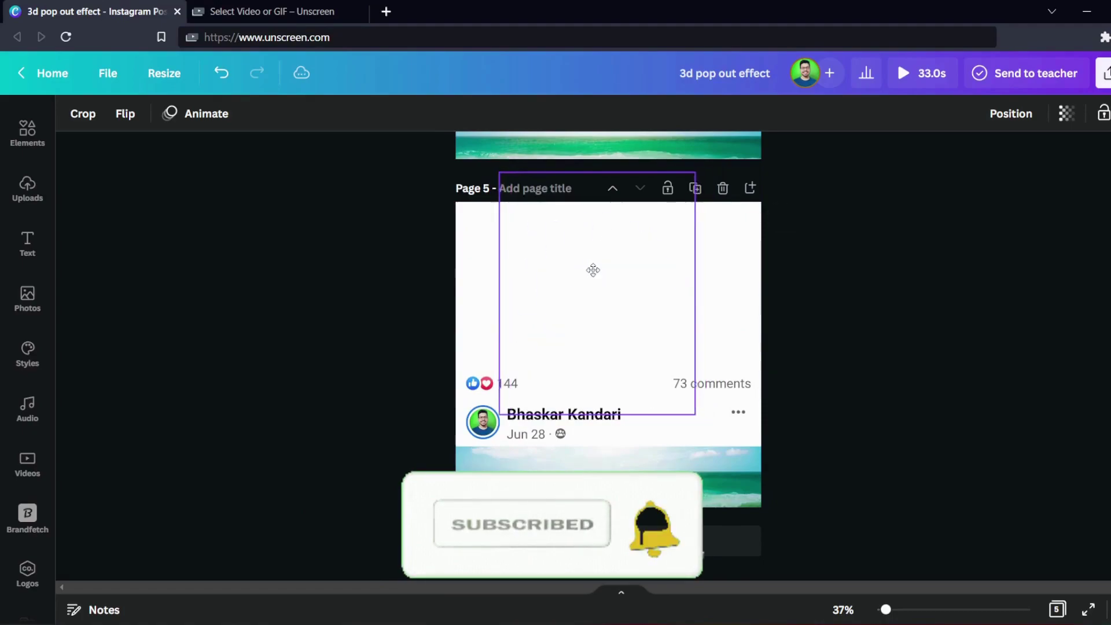